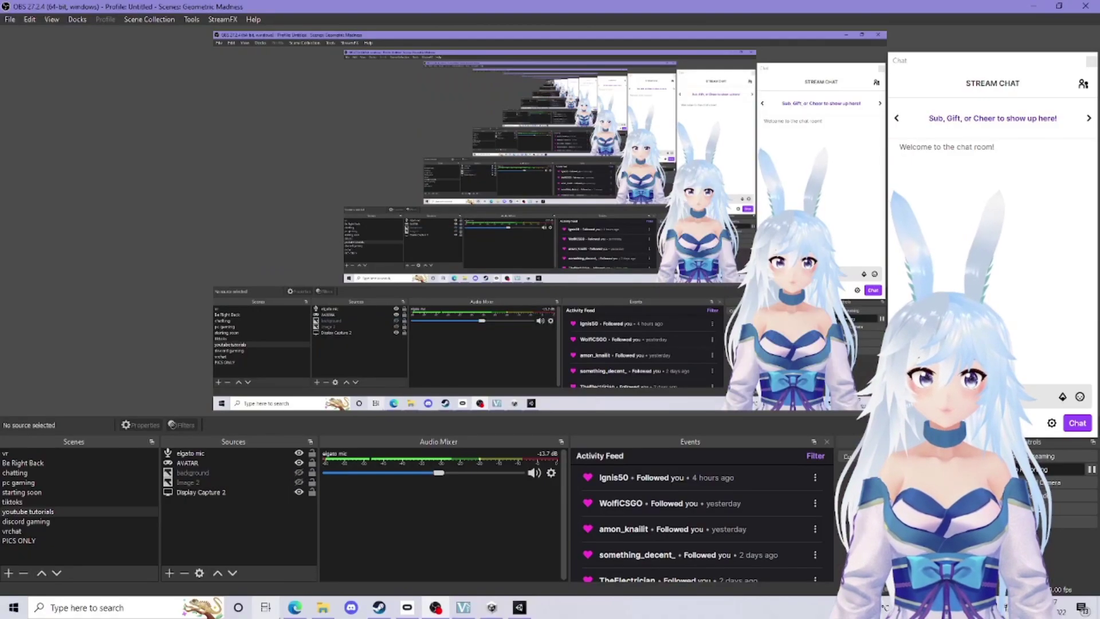
Switch to the browser and find the 2019.4.31f1 release in the Unity download archive
left_click(295, 608)
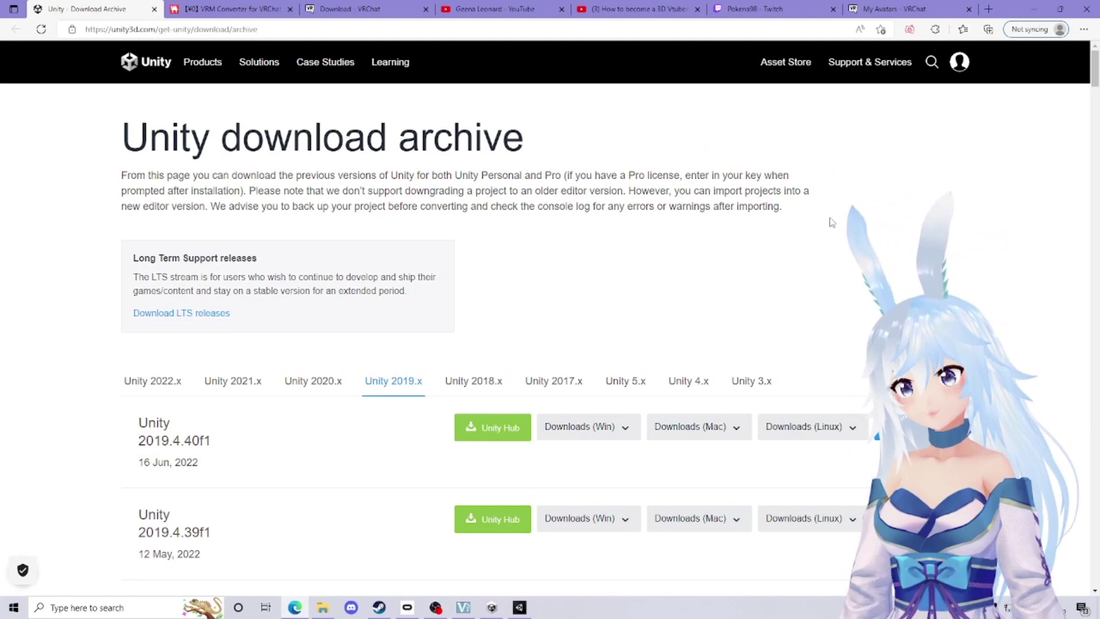
scroll(676, 263, "down", 7)
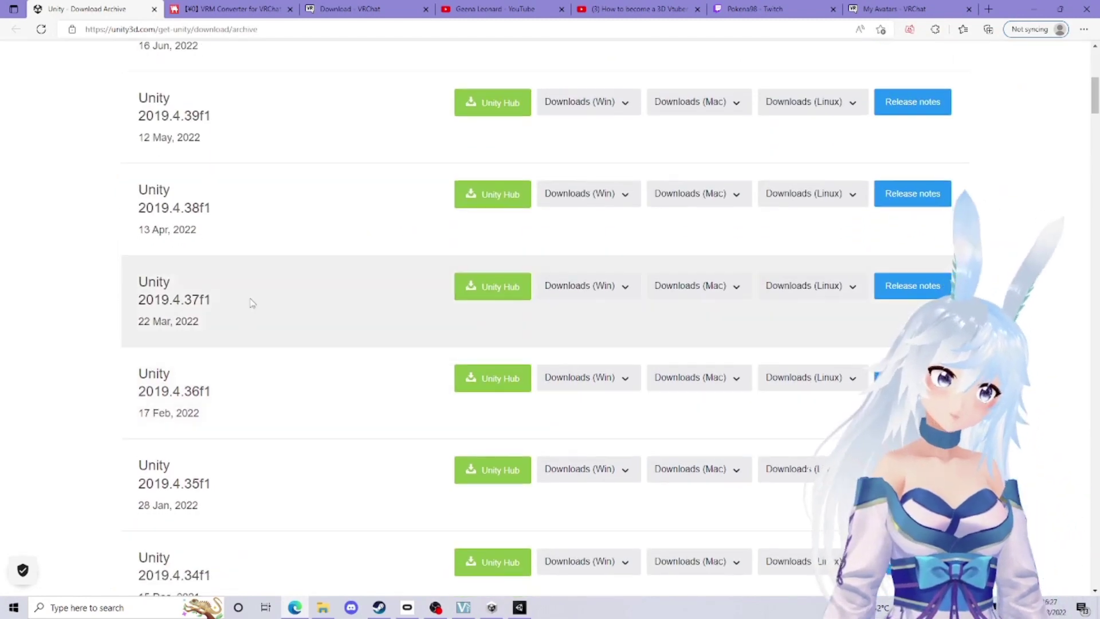
scroll(252, 303, "down", 4)
scroll(211, 424, "down", 1)
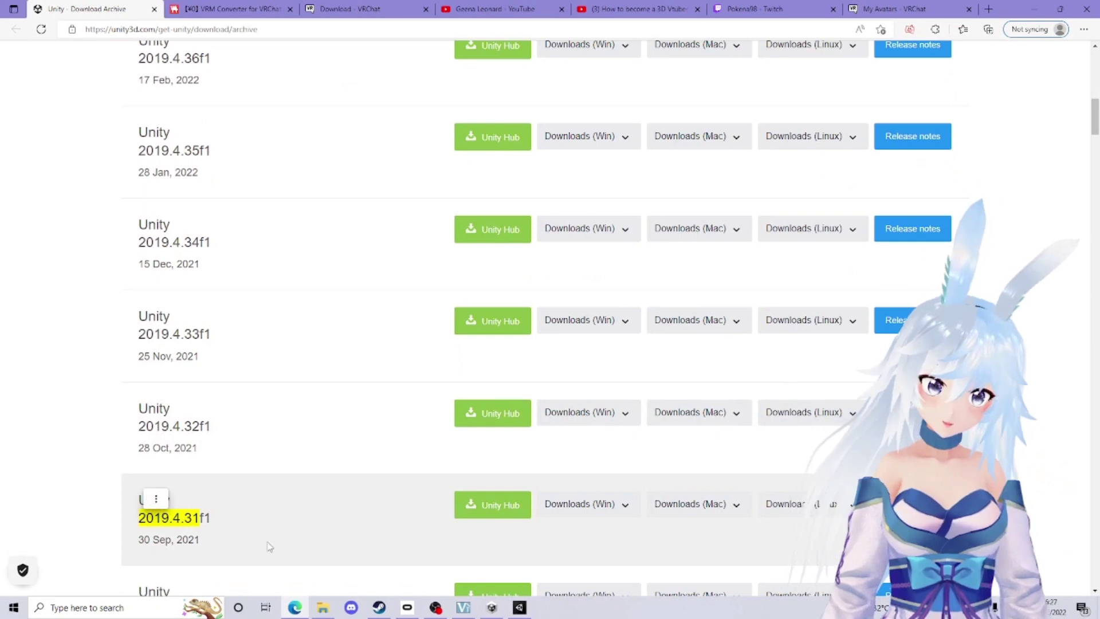
right_click(142, 490)
left_click(462, 466)
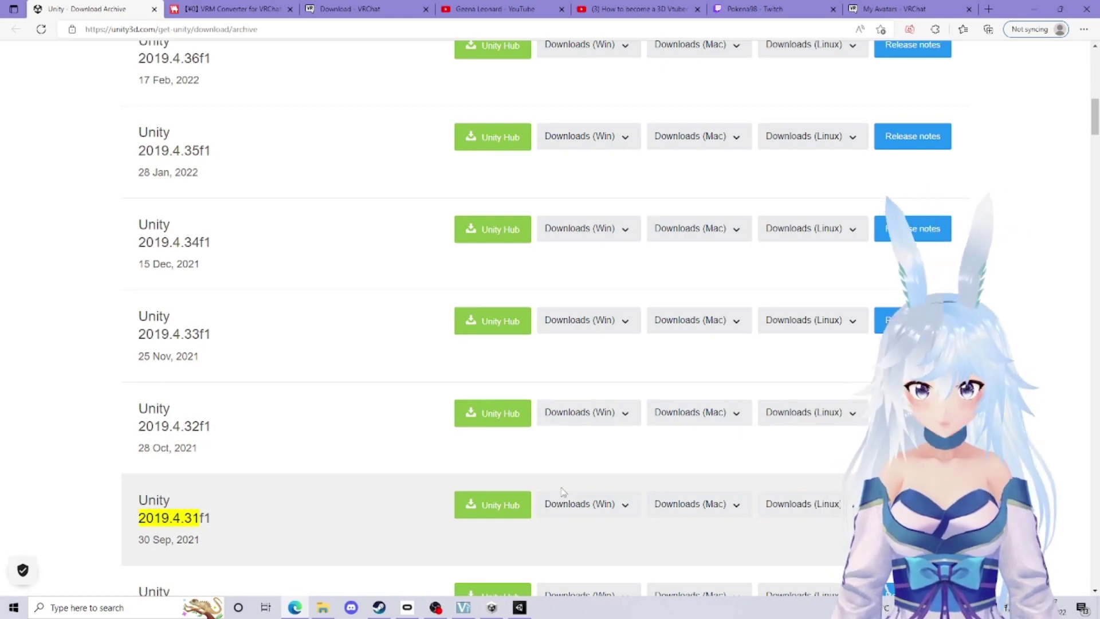
Review the VRM Converter for VRChat page, the VRChat SDK3 Avatars download page and the 3D Vtuber guide video
left_click(245, 7)
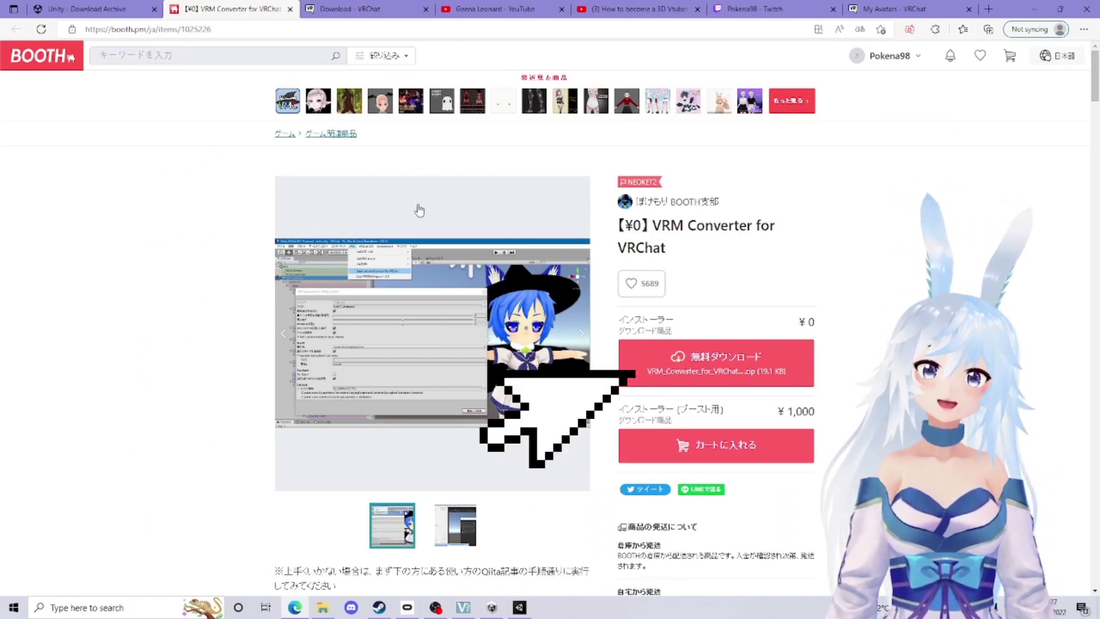
left_click(389, 10)
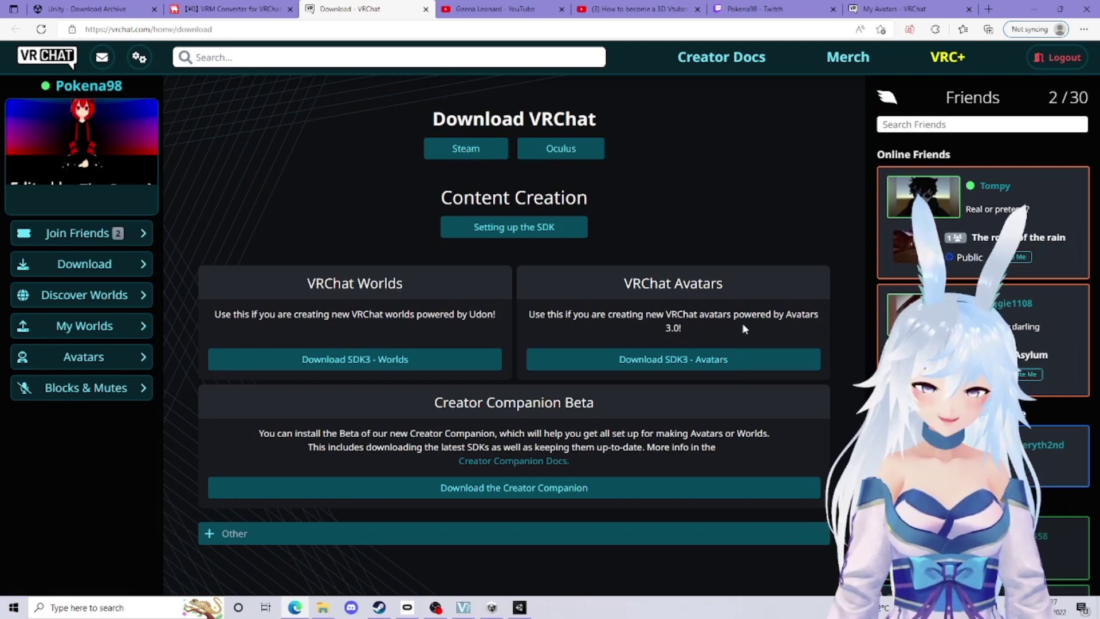
left_click(635, 7)
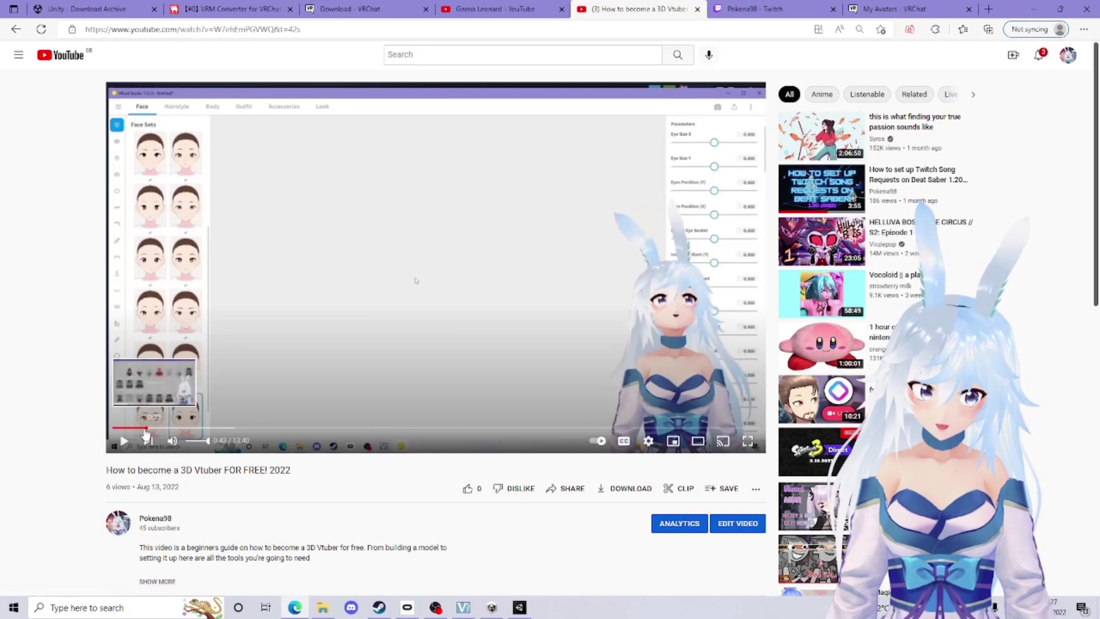
left_click(375, 5)
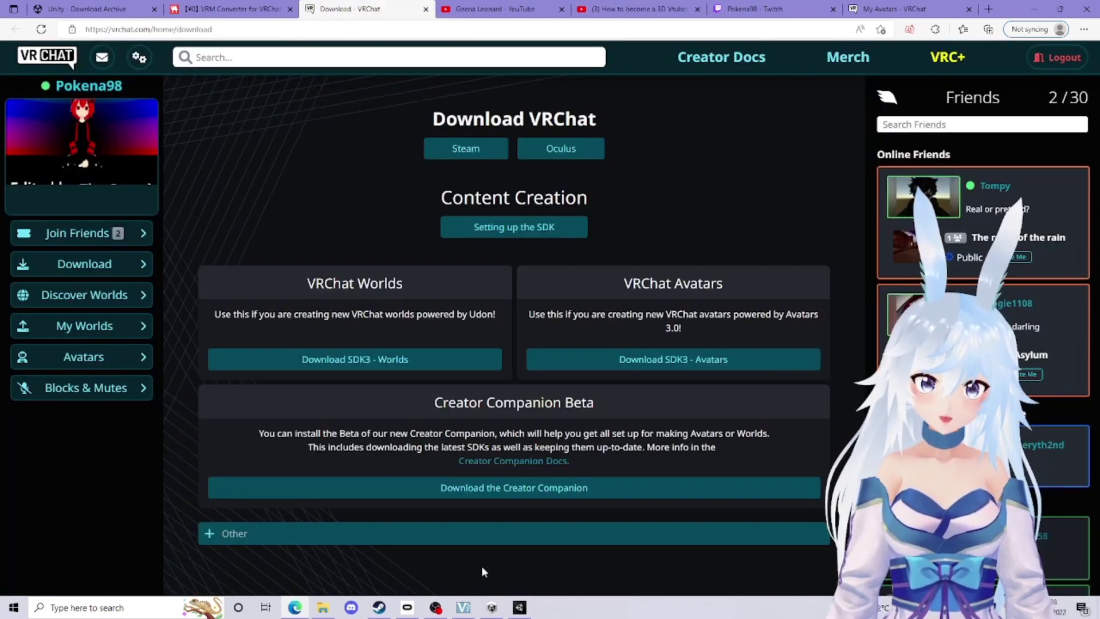
Switch to Unity Hub, close the open Unity editor window, and create a 3D Core project with editor version 2019.4.31f1
key("super")
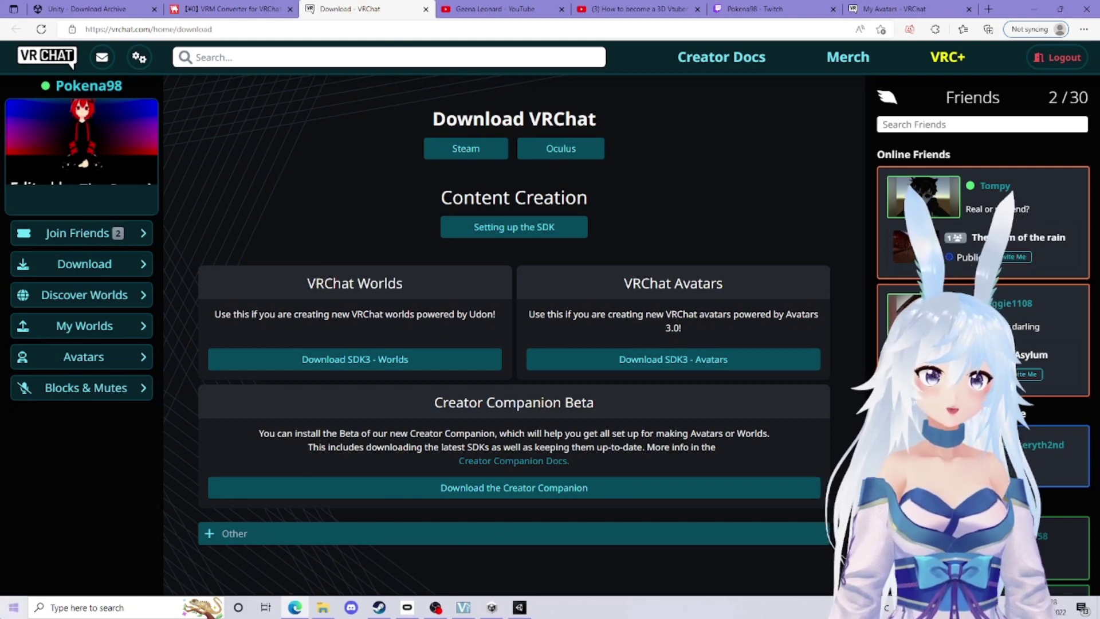
type("uni")
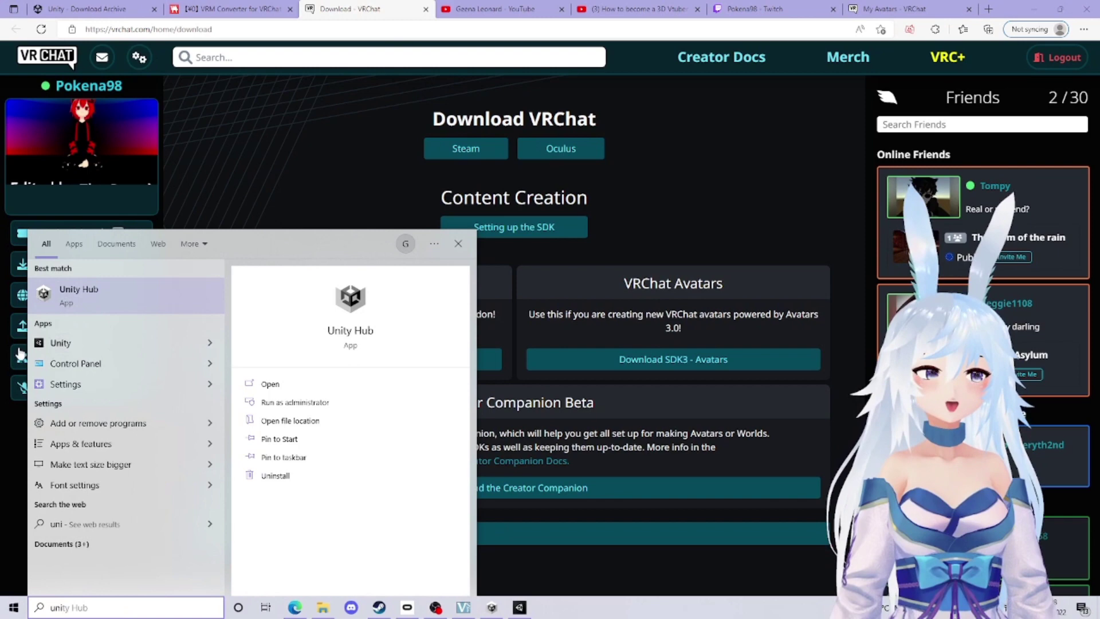
left_click(491, 609)
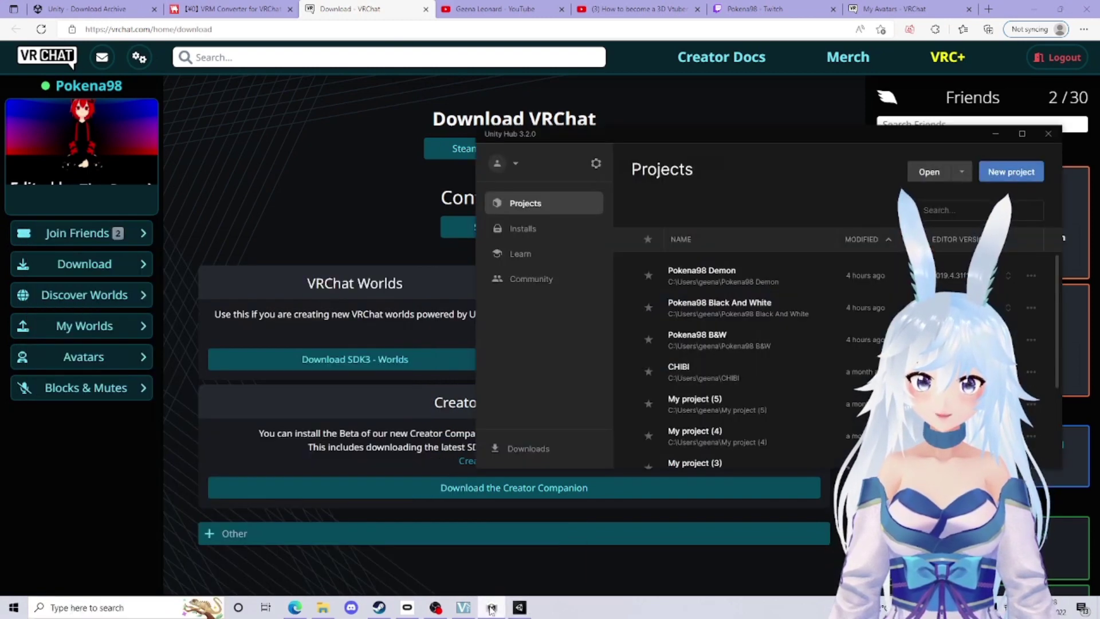
right_click(519, 608)
left_click(523, 590)
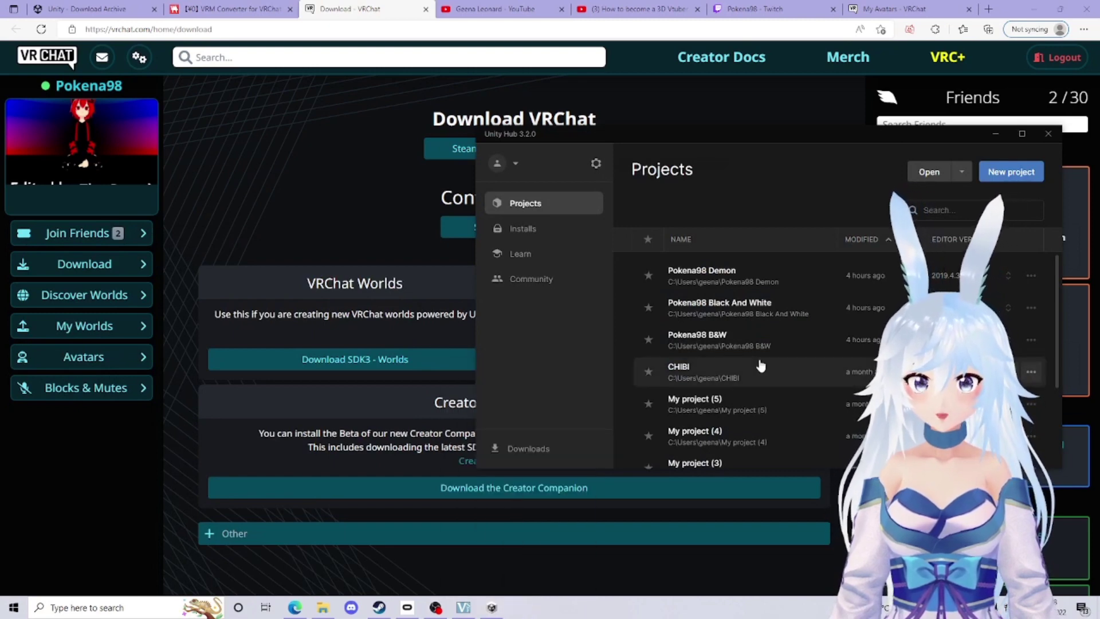
left_click(1017, 174)
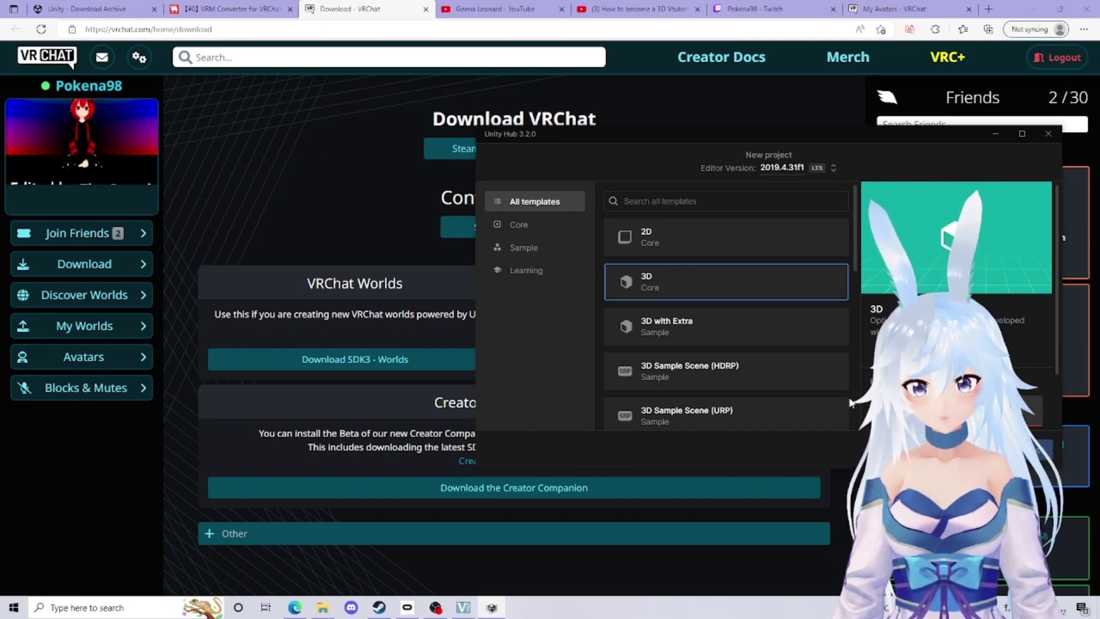
left_click(1028, 450)
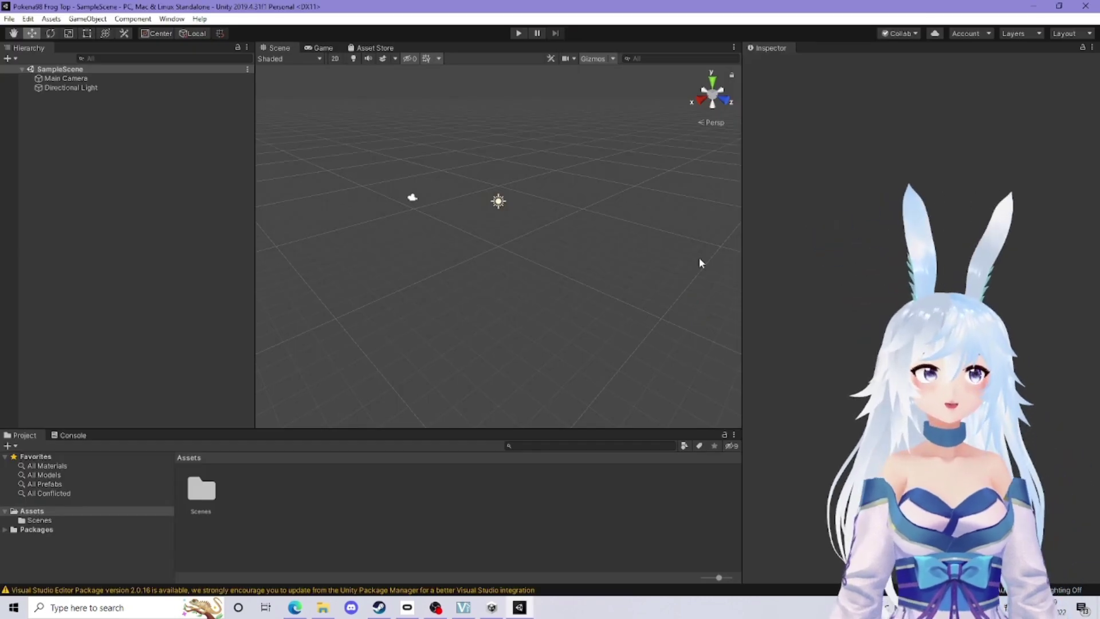
Import all items of the VRCSDK3-AVATAR-2022.07.26.21.45_Public package from the Downloads search results into the project's Assets
left_click(329, 601)
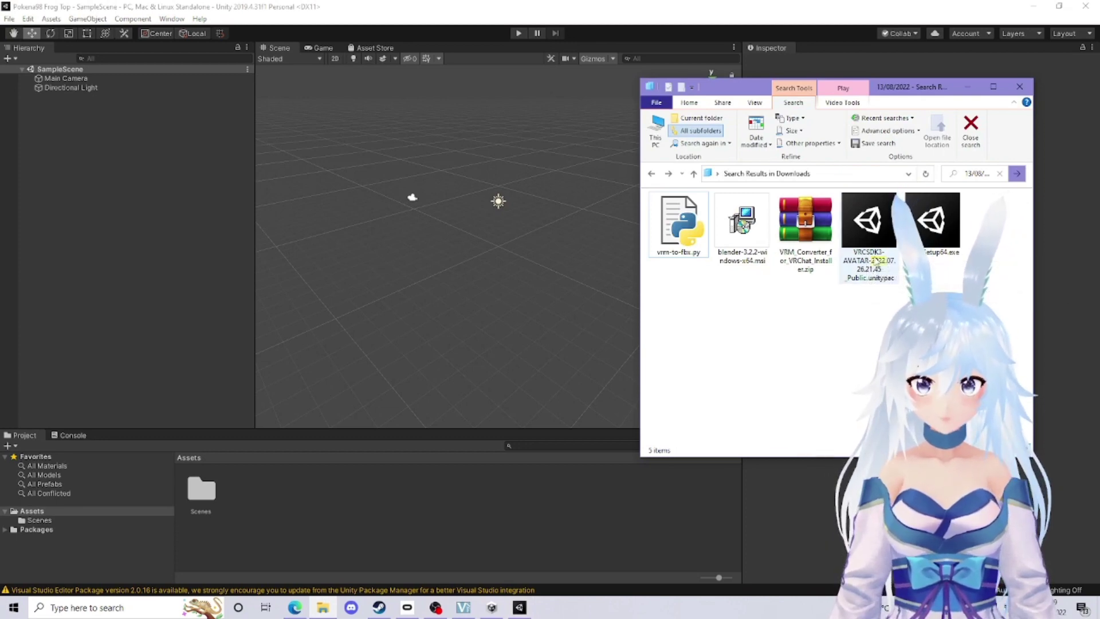
left_click(875, 246)
left_click_drag(869, 229, 286, 510)
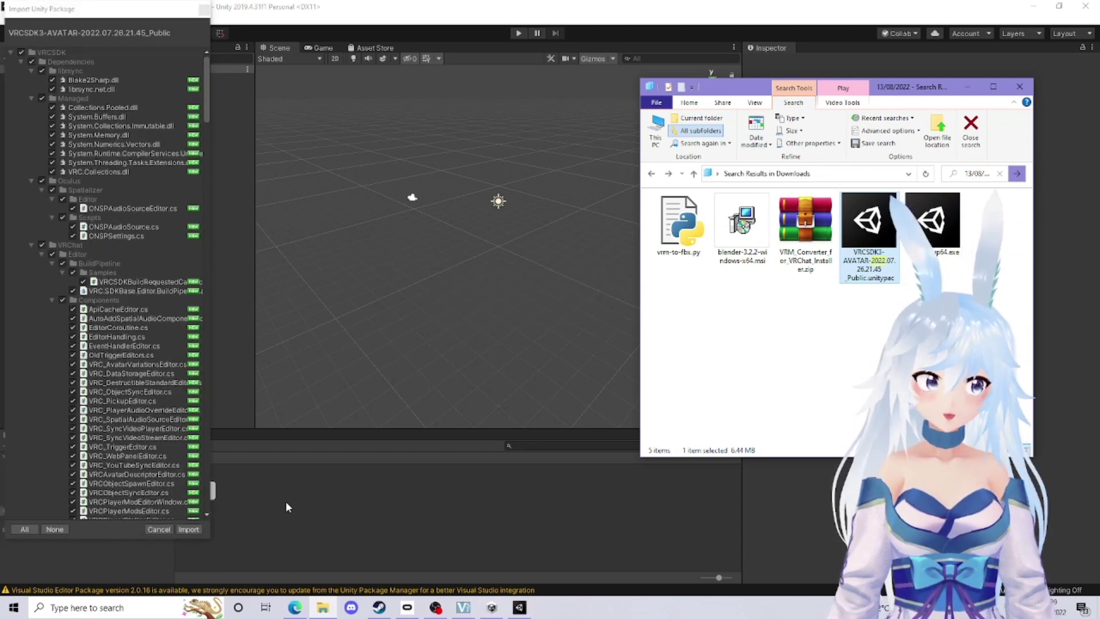
left_click(25, 529)
left_click(188, 529)
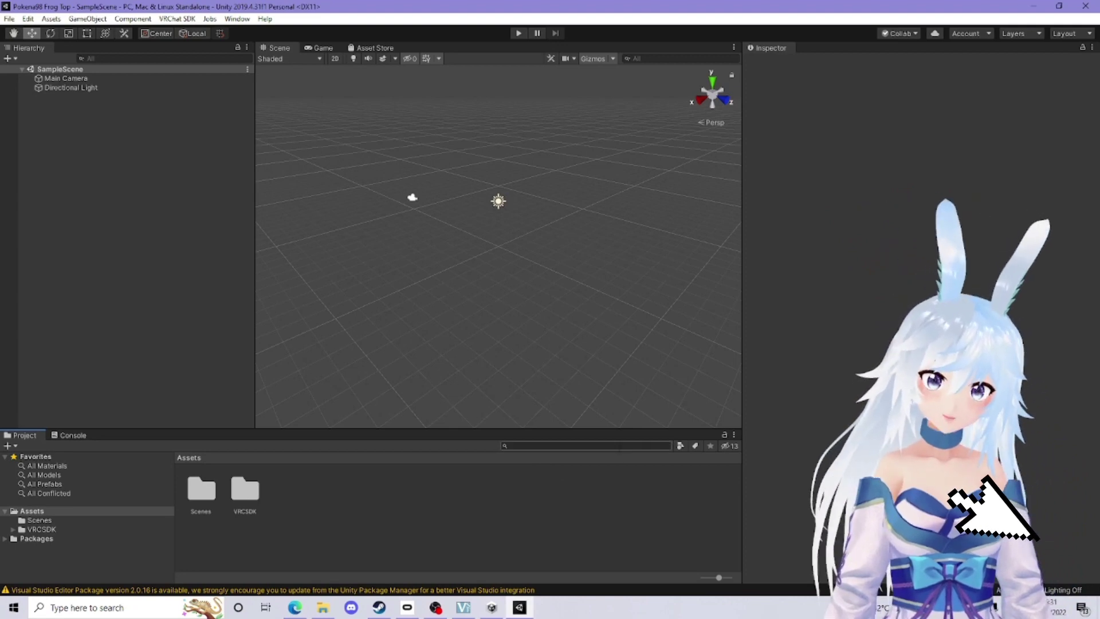
Search Downloads for files dated 14/08/2022 and open the VRM_Converter_for_VRChat_Installer (1) folder
mouse_move(323, 607)
left_click(323, 549)
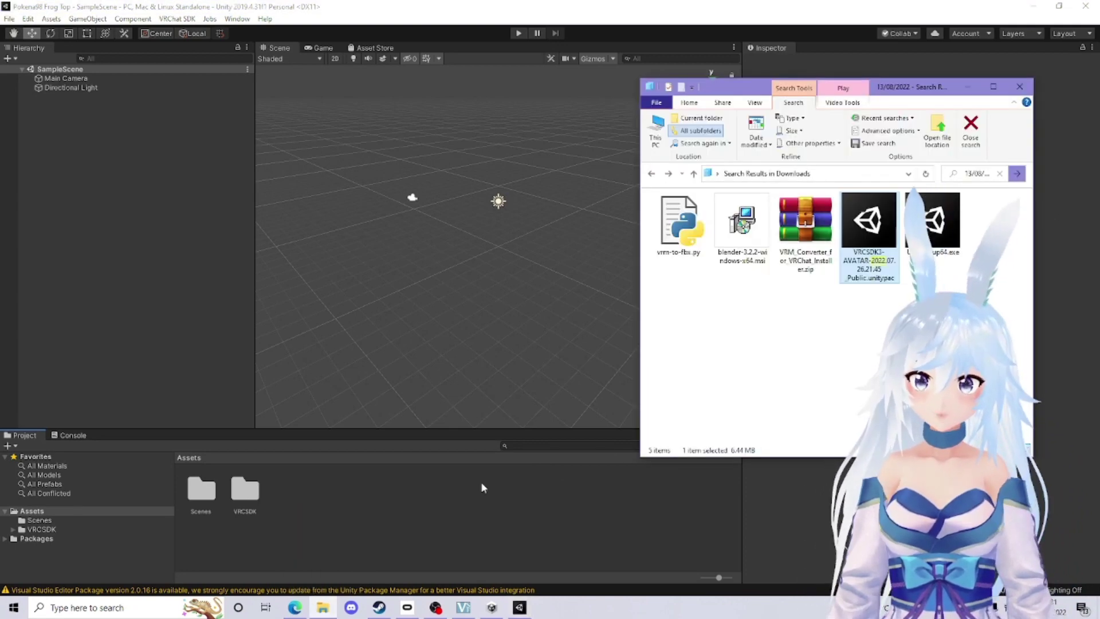
left_click(818, 260)
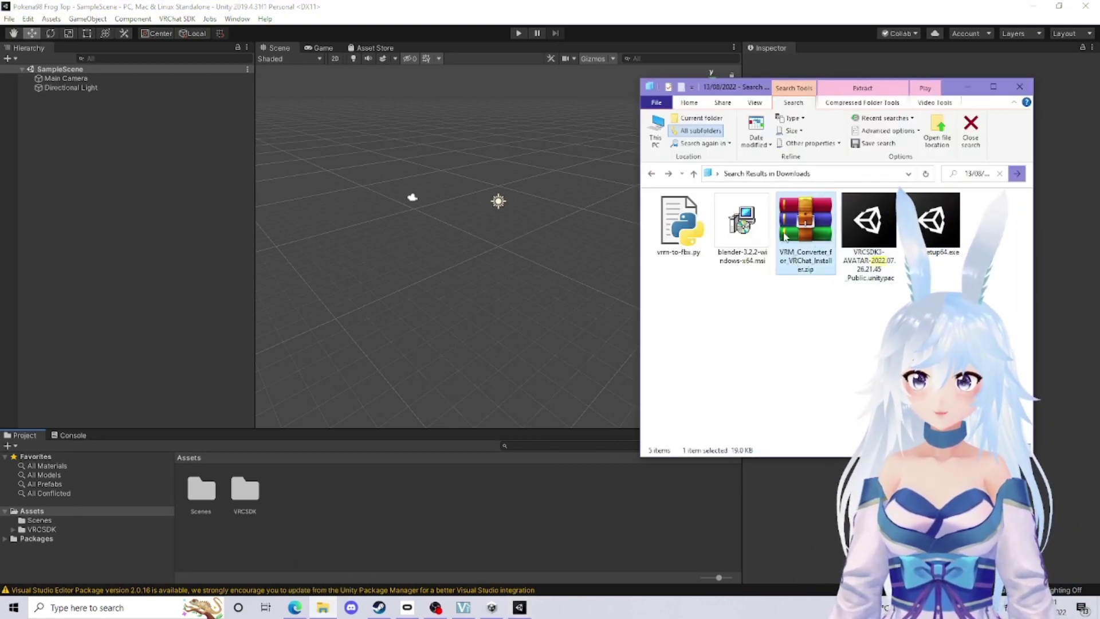
right_click(818, 242)
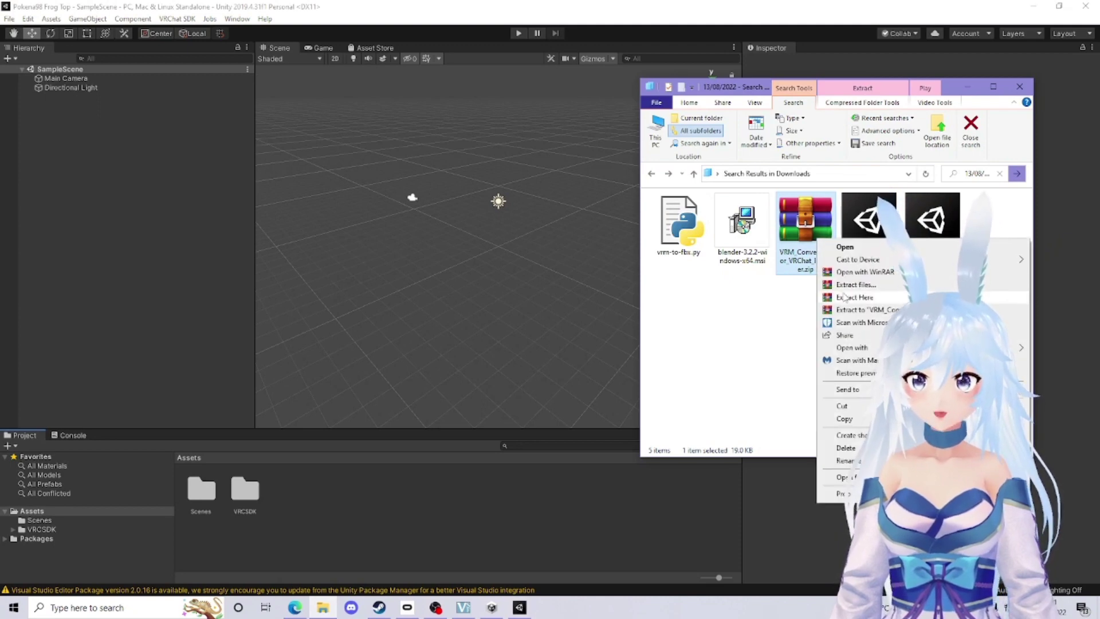
left_click(999, 174)
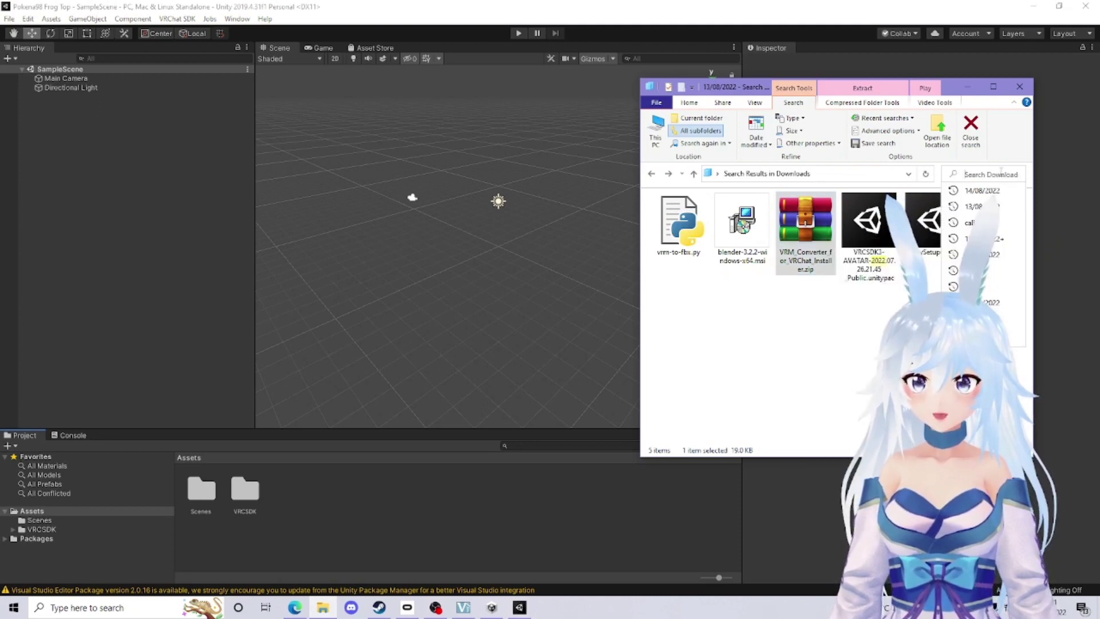
left_click(982, 190)
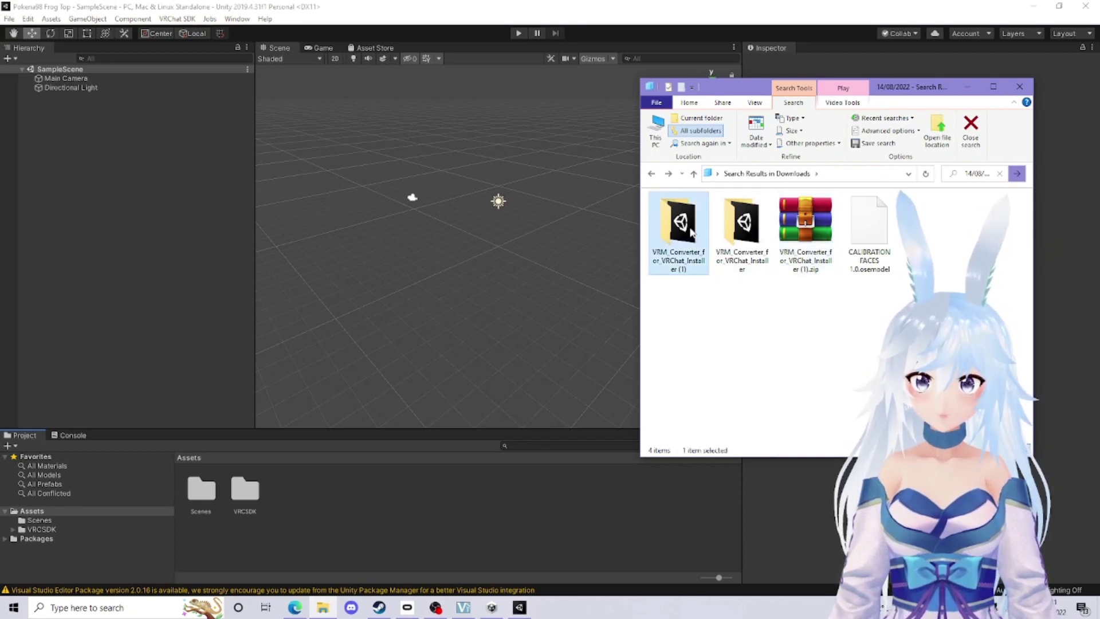
double_click(691, 232)
Import all items of the VRM Converter for VRChat Installer package and close the scoped registry notice and Project Settings
left_click(695, 212)
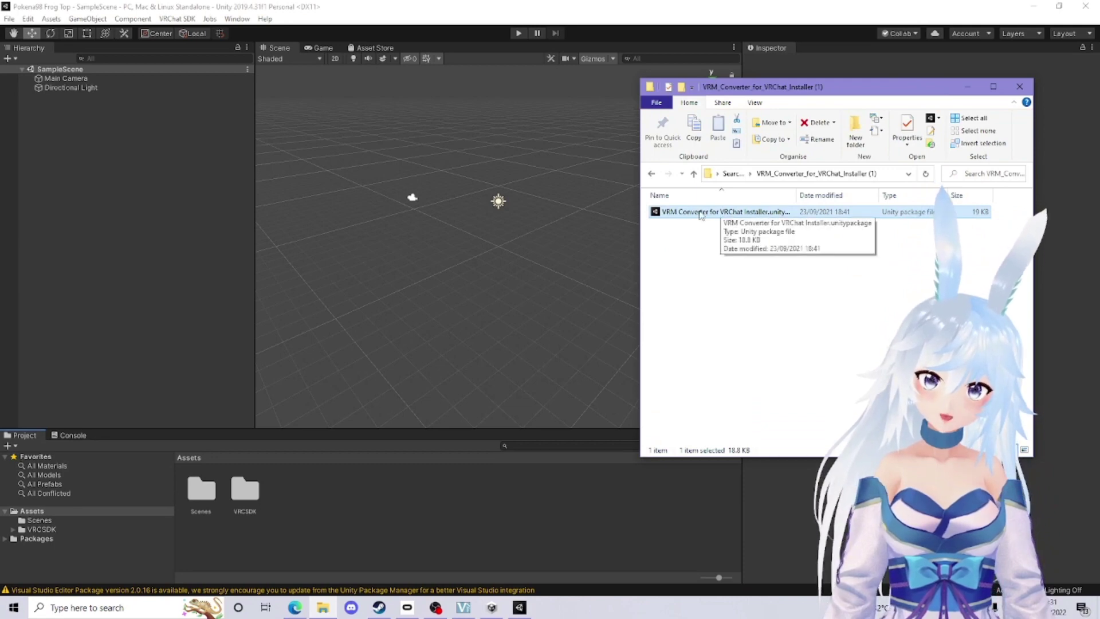
left_click_drag(697, 215, 335, 507)
left_click(34, 524)
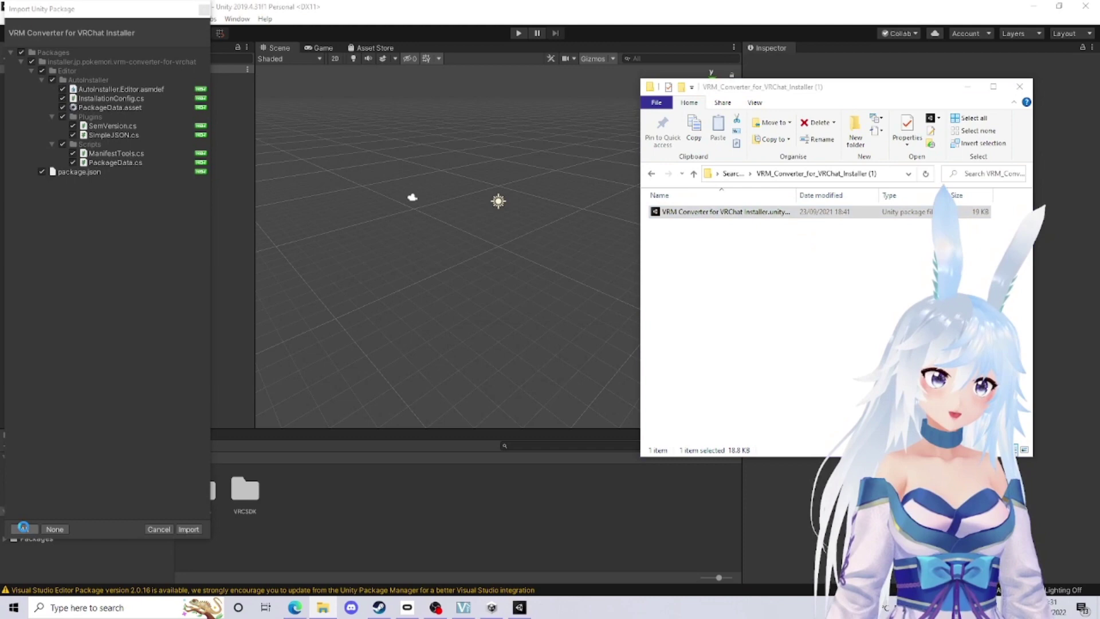
left_click(195, 532)
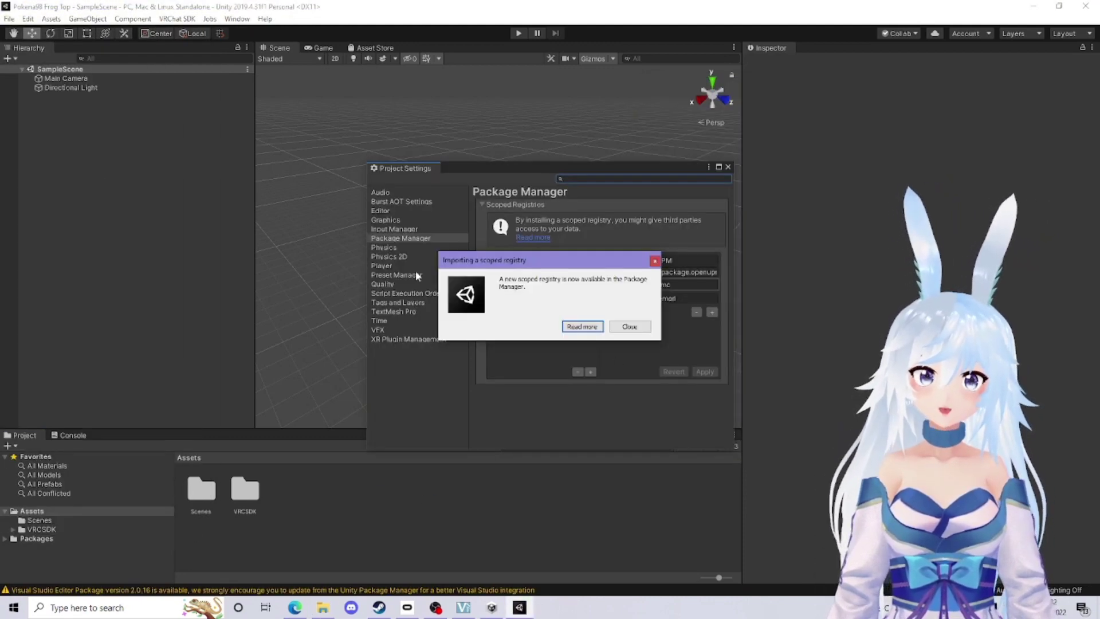
left_click(654, 262)
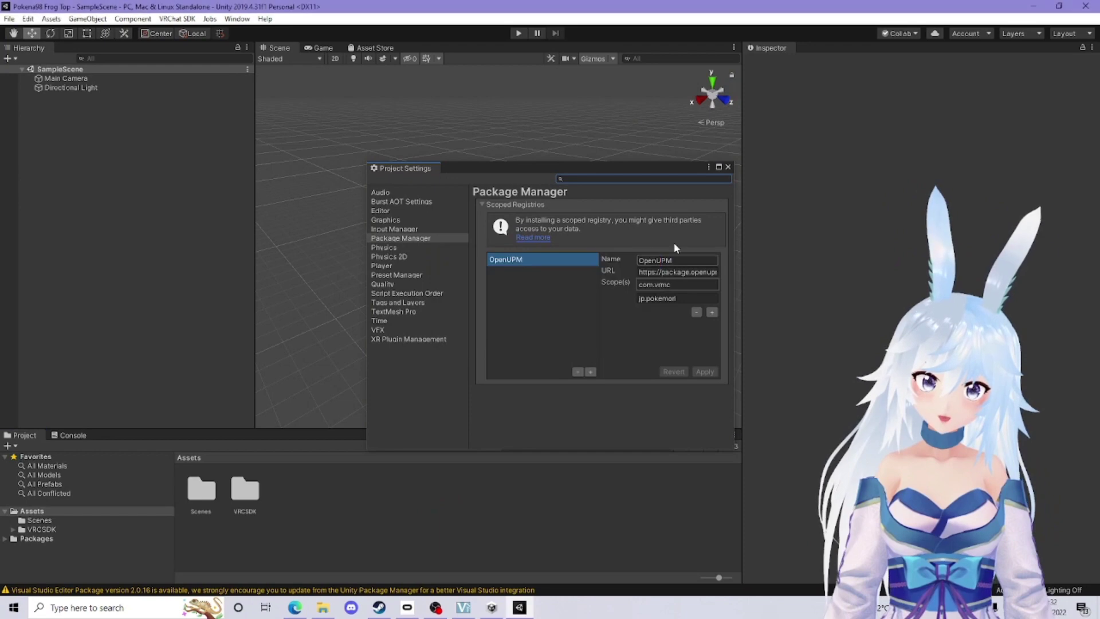
left_click(727, 167)
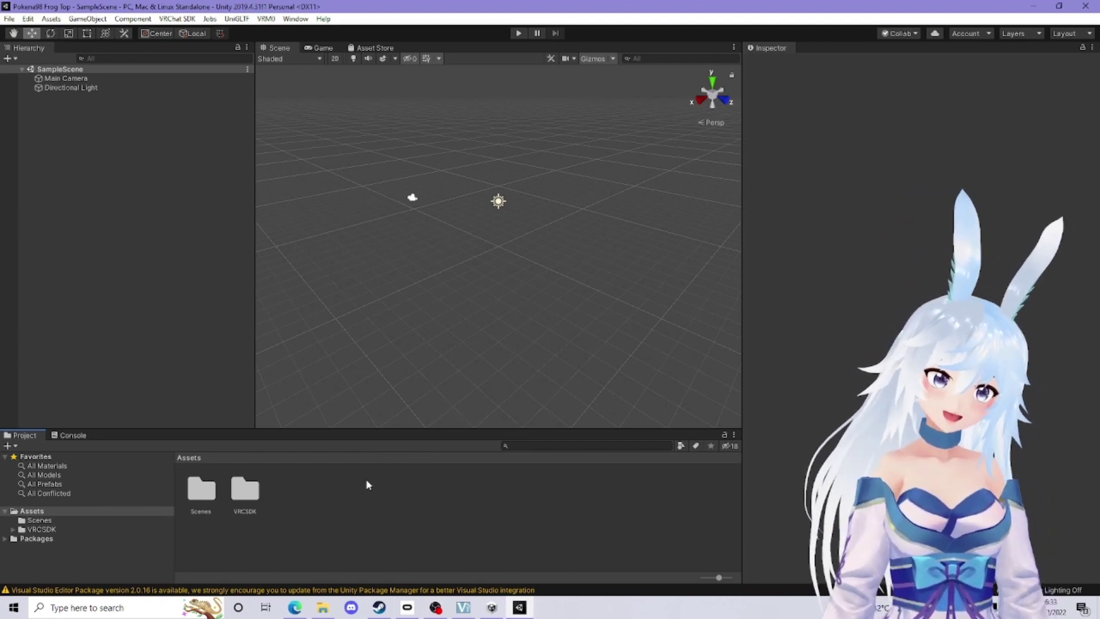
Import the "Pokena man i love frogs.vrm" model from the Exports folder and save its prefab in the project's Assets folder
left_click(267, 19)
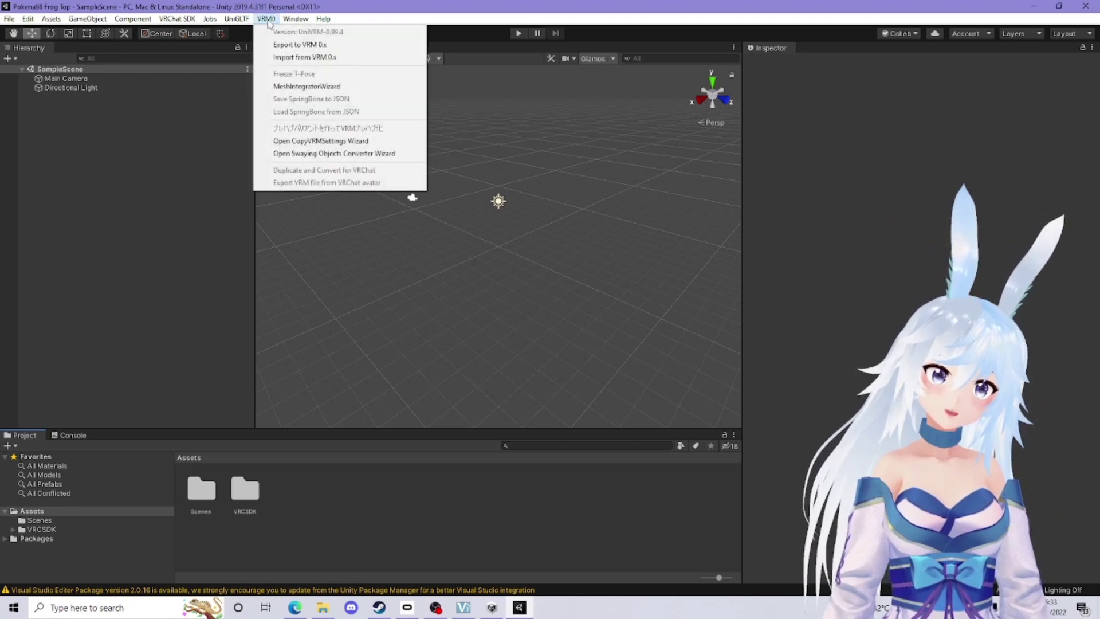
left_click(311, 58)
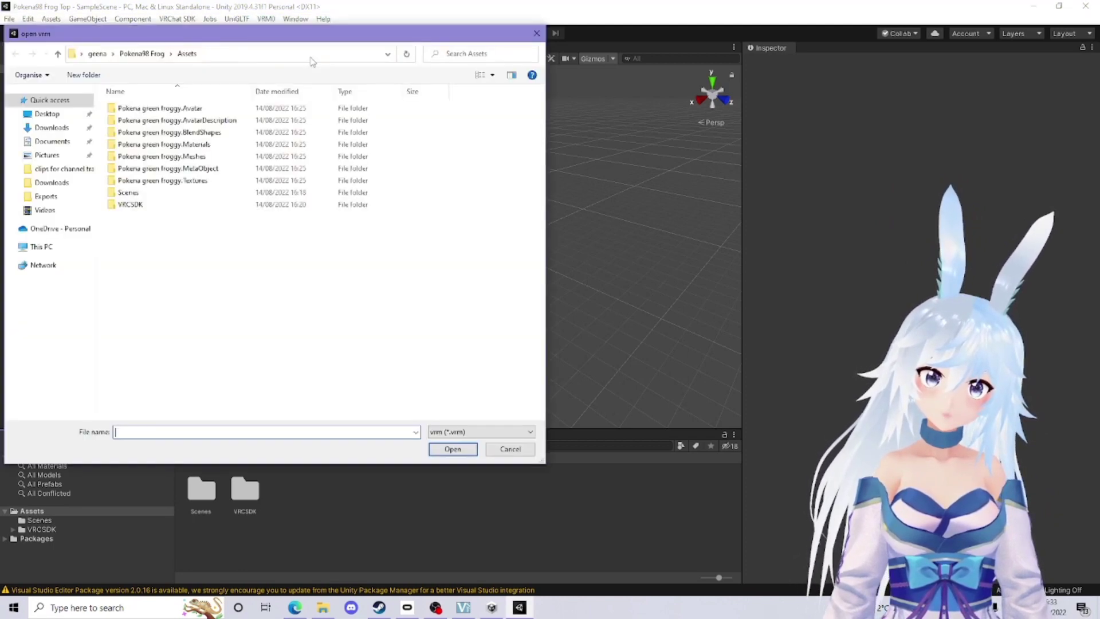
left_click(67, 197)
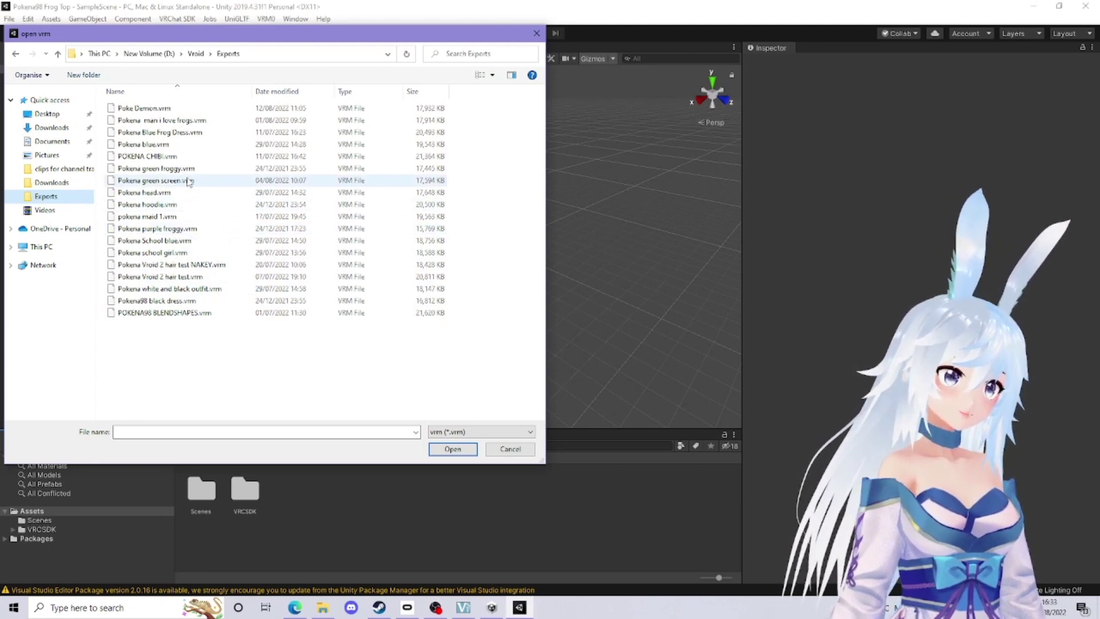
left_click(188, 121)
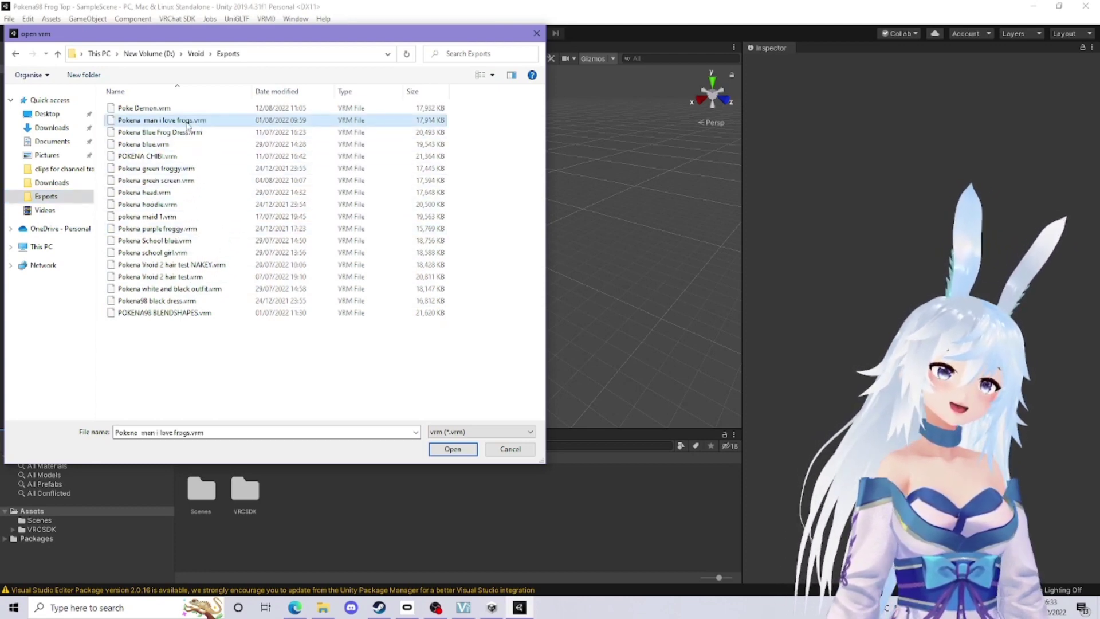
left_click(468, 453)
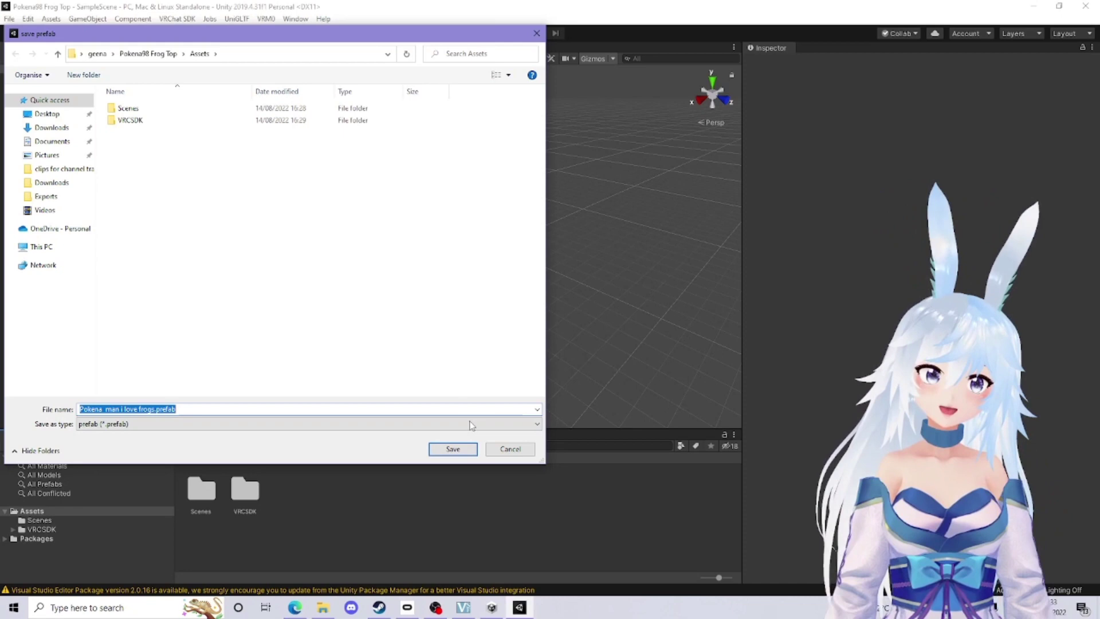
left_click(453, 449)
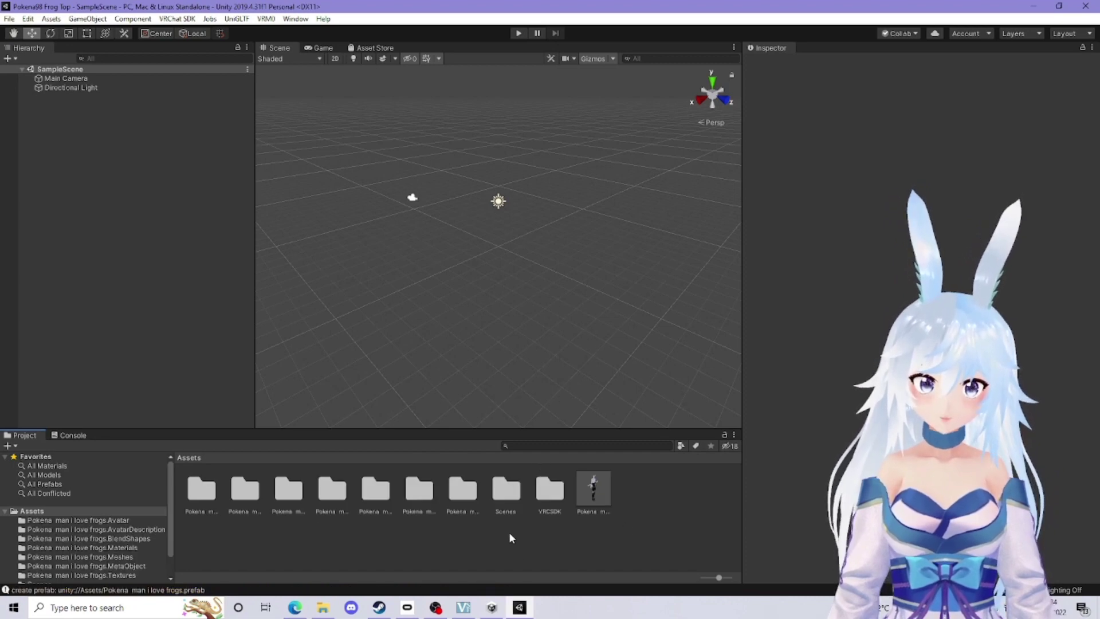
Duplicate and convert the imported frog-shirt model prefab for VRChat, saving it as "Pokena man i love frogs (VRChat).prefab" in the project's Assets folder
left_click(606, 498)
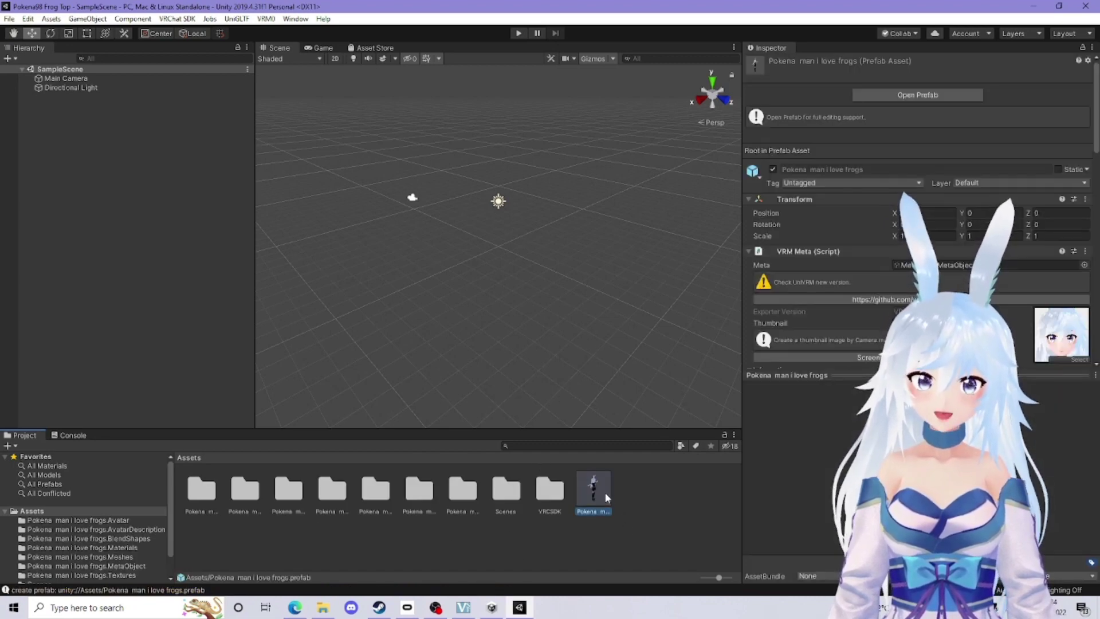
left_click(266, 19)
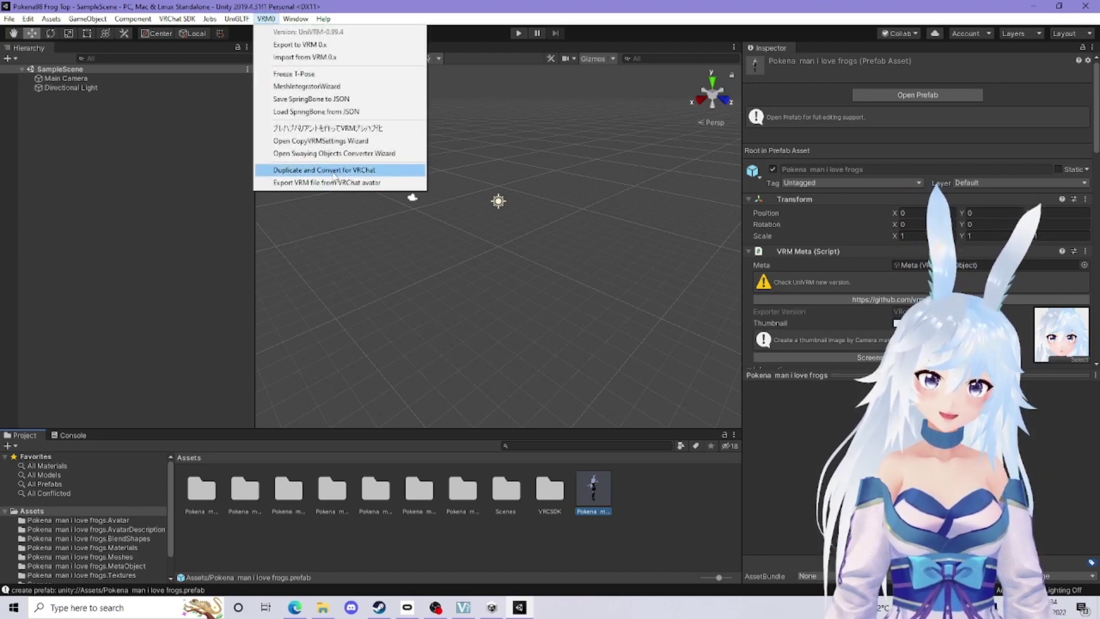
left_click(379, 171)
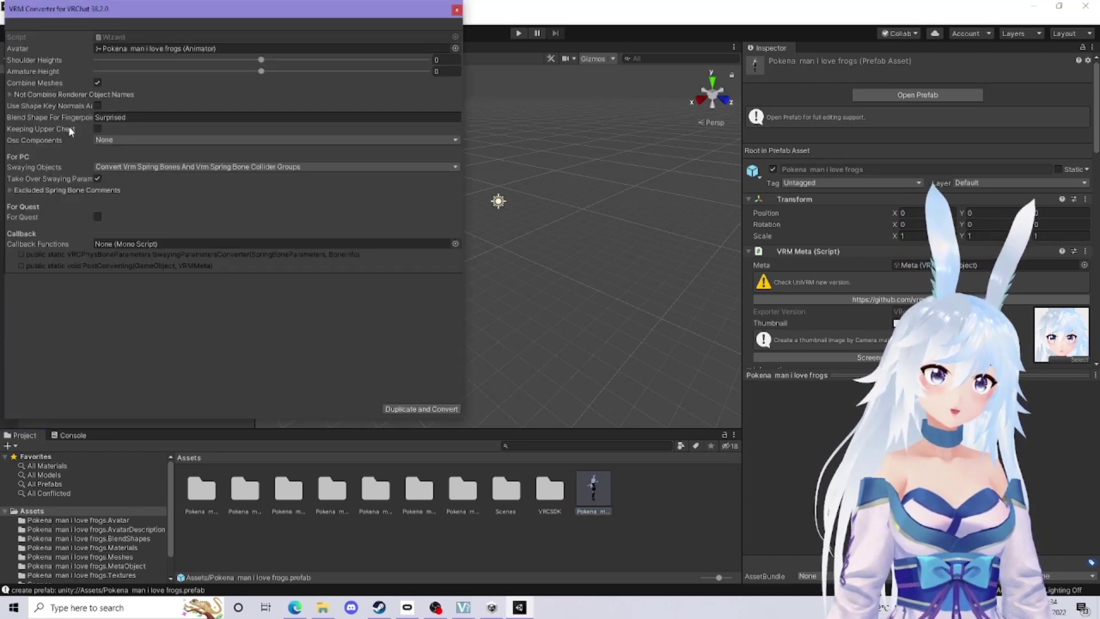
left_click(442, 408)
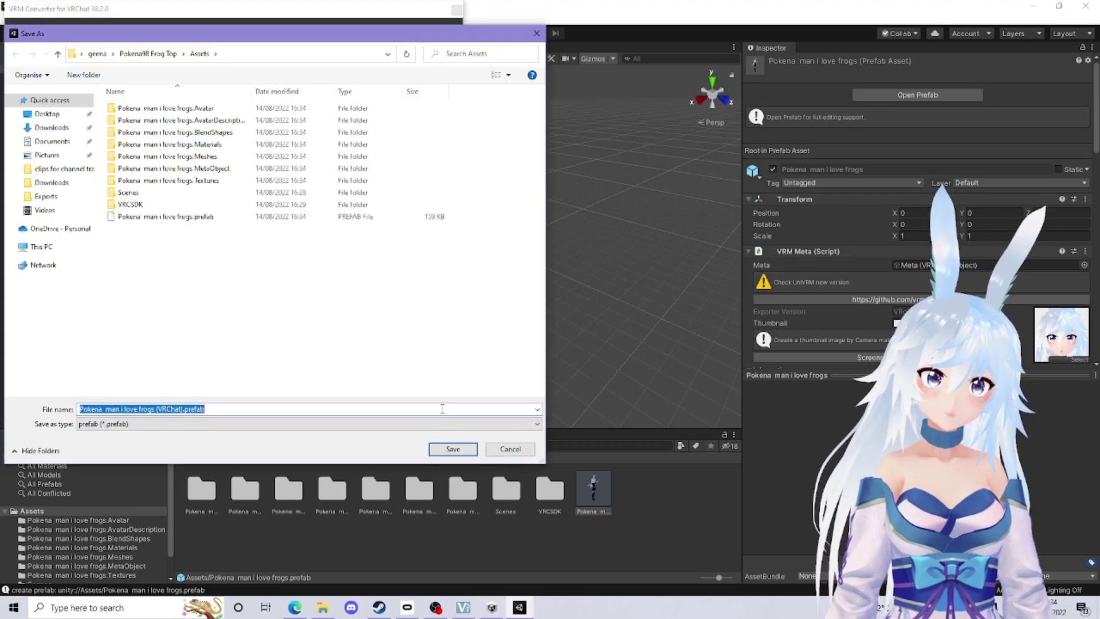
left_click(453, 449)
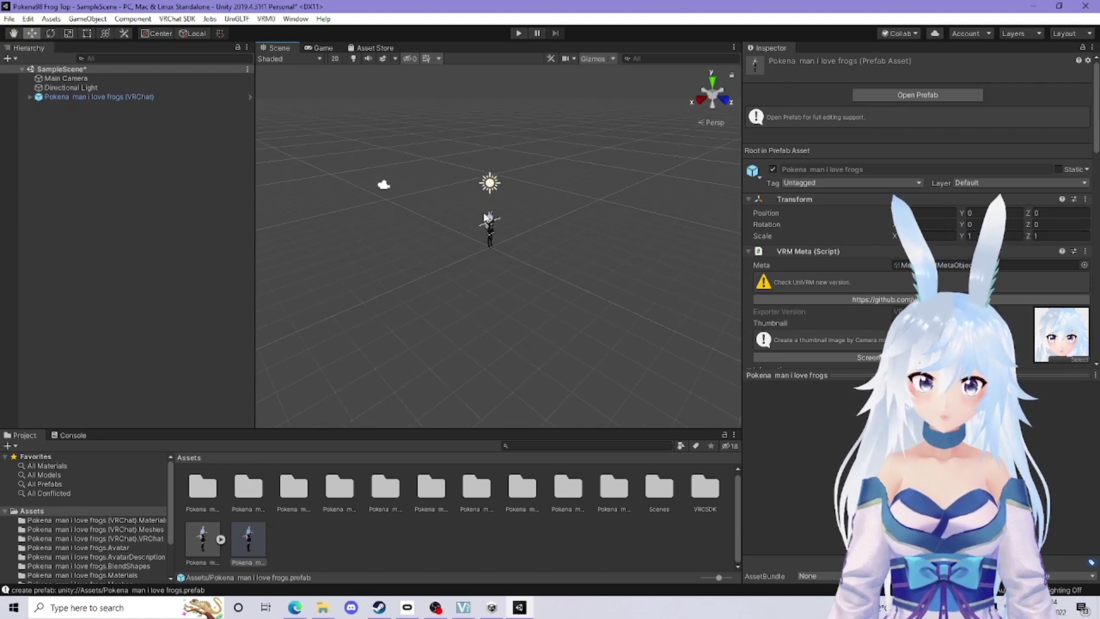
Select the converted VRChat avatar in the scene and set its View Position Z to 0.045 in the VRC Avatar Descriptor
scroll(491, 210, "up", 5)
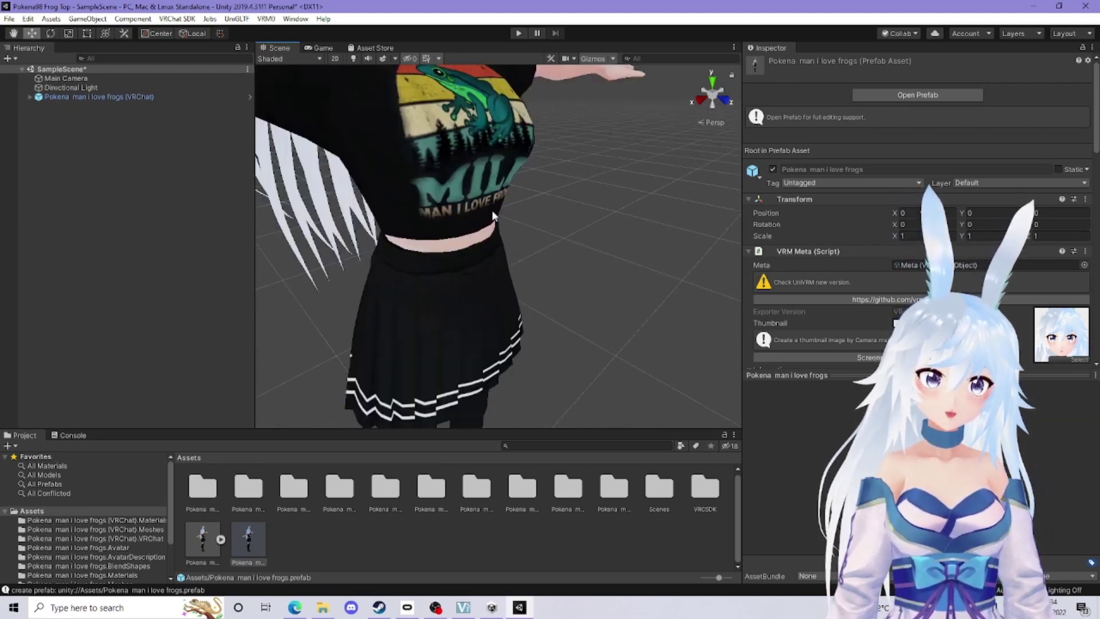
scroll(492, 210, "down", 5)
left_click_drag(491, 209, 501, 243, "alt")
scroll(533, 259, "up", 4)
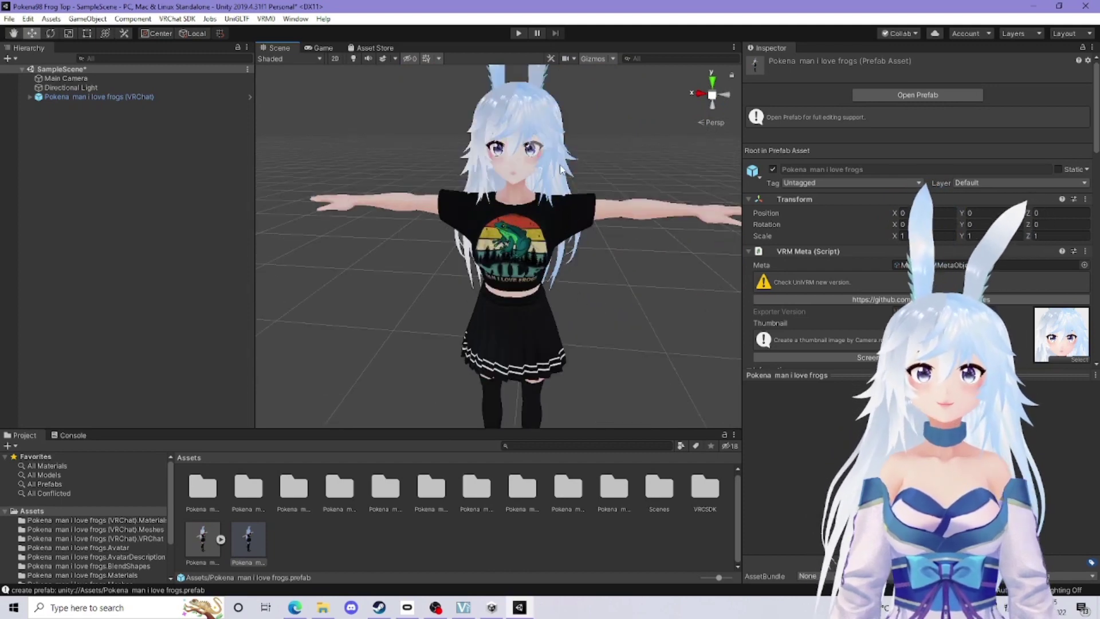
left_click(57, 98)
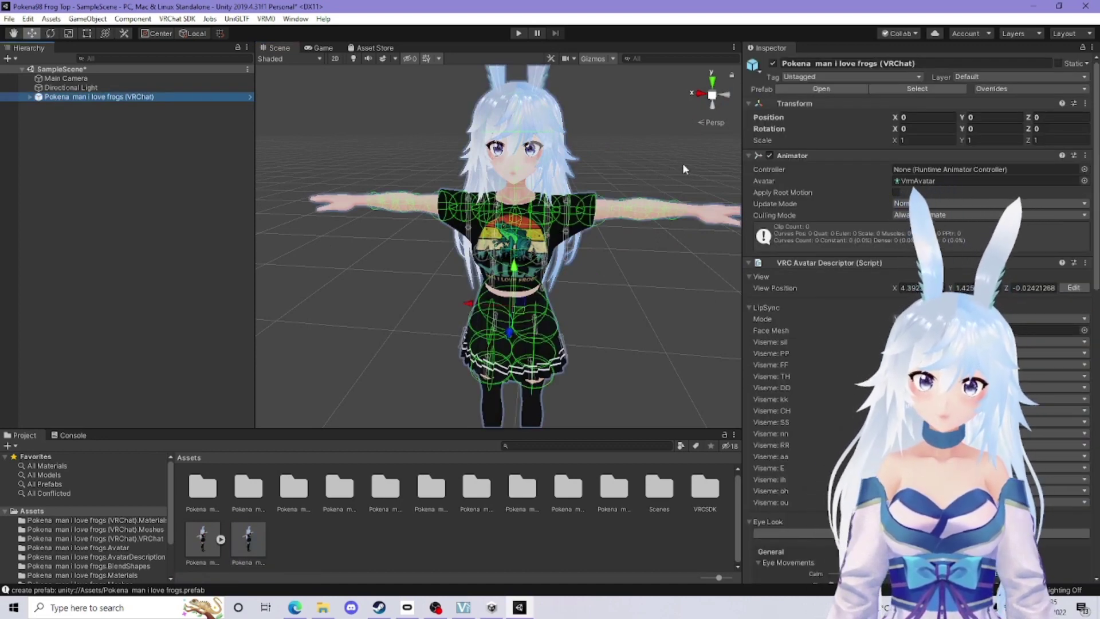
scroll(472, 211, "up", 8)
left_click_drag(472, 208, 556, 167, "alt")
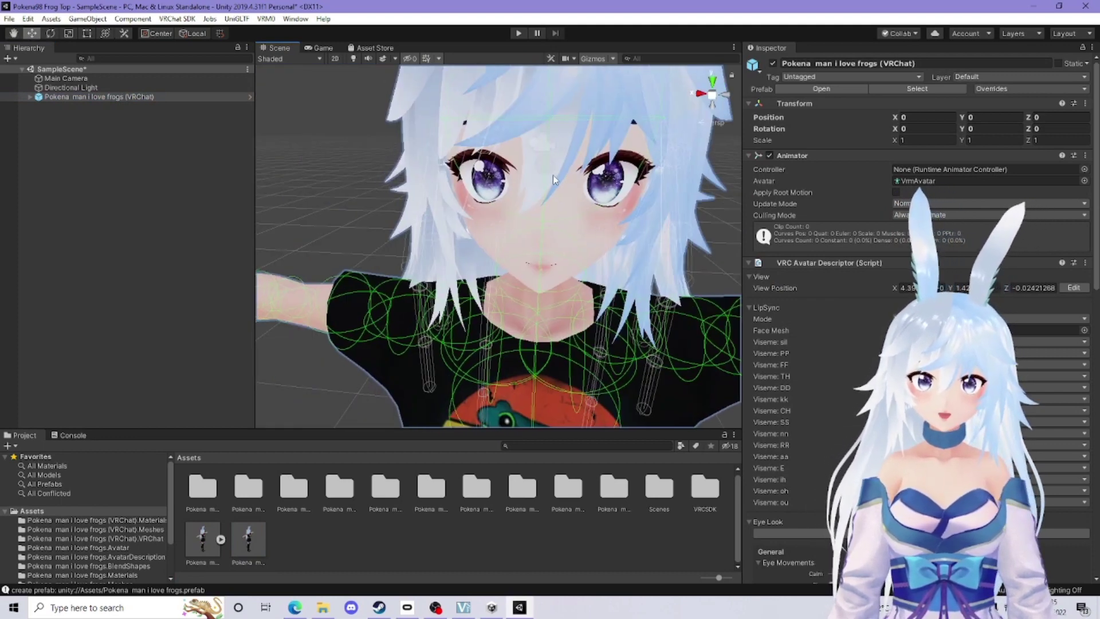
mouse_move(566, 164)
middle_mouse_down()
mouse_move(614, 194)
mouse_move(623, 187)
mouse_move(561, 176)
middle_mouse_up()
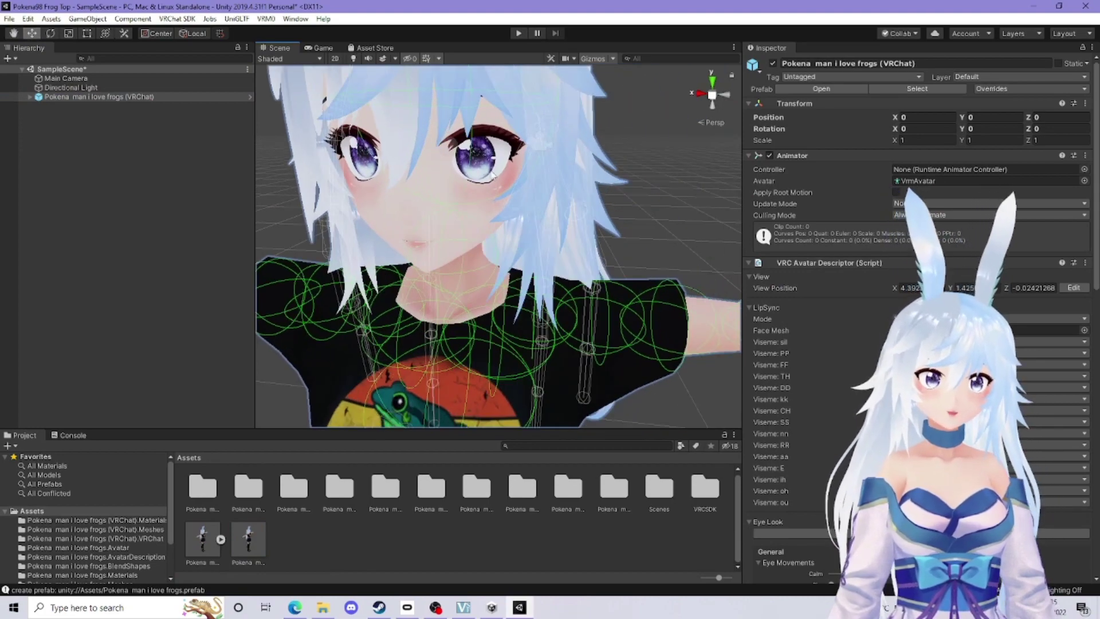
left_click_drag(466, 154, 511, 171, "alt")
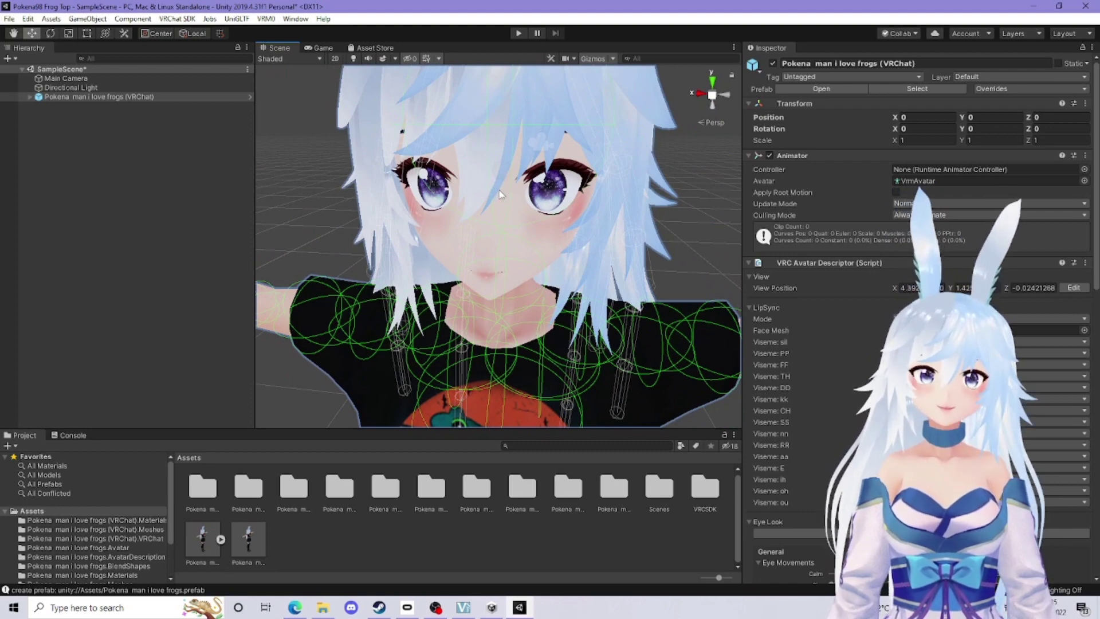
left_click(1034, 288)
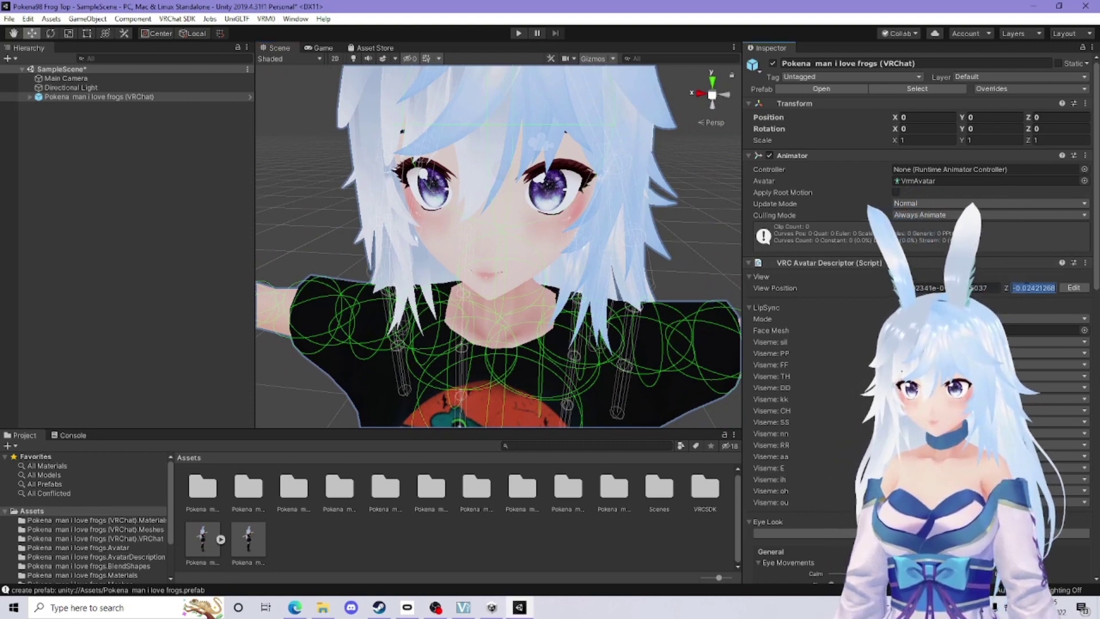
key("BackSpace")
key("BackSpace")
key("BackSpace")
key("BackSpace")
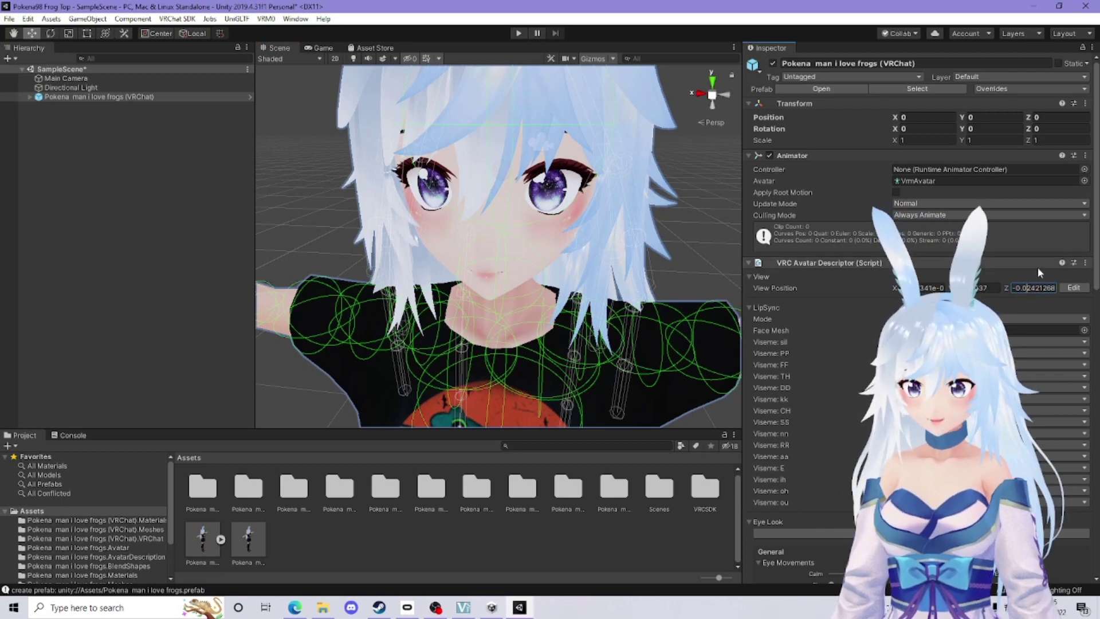
type("0.")
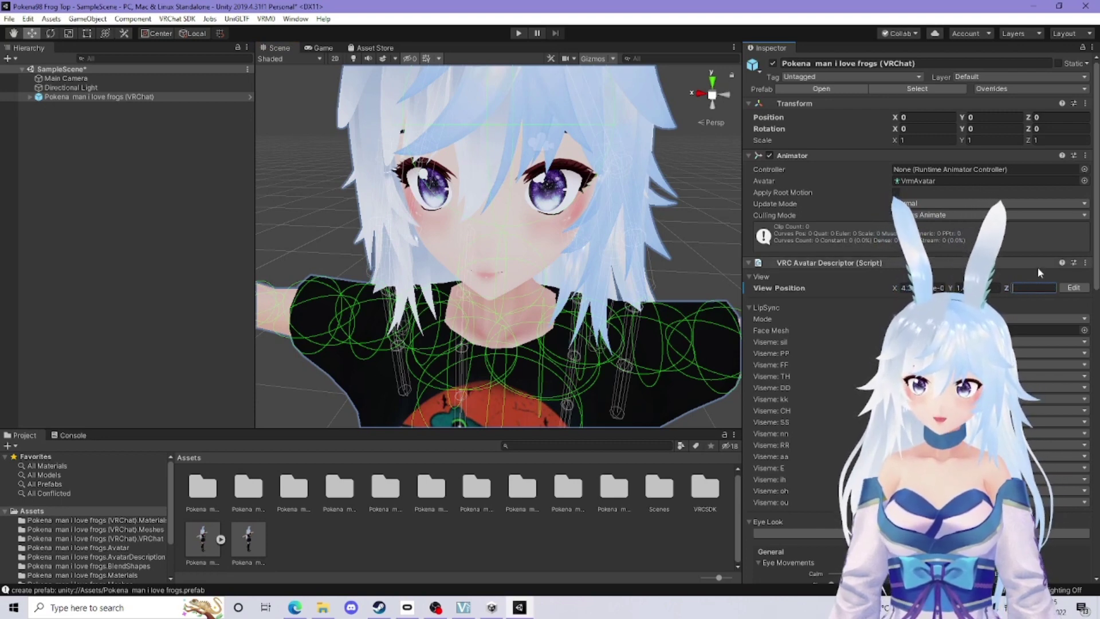
type("045")
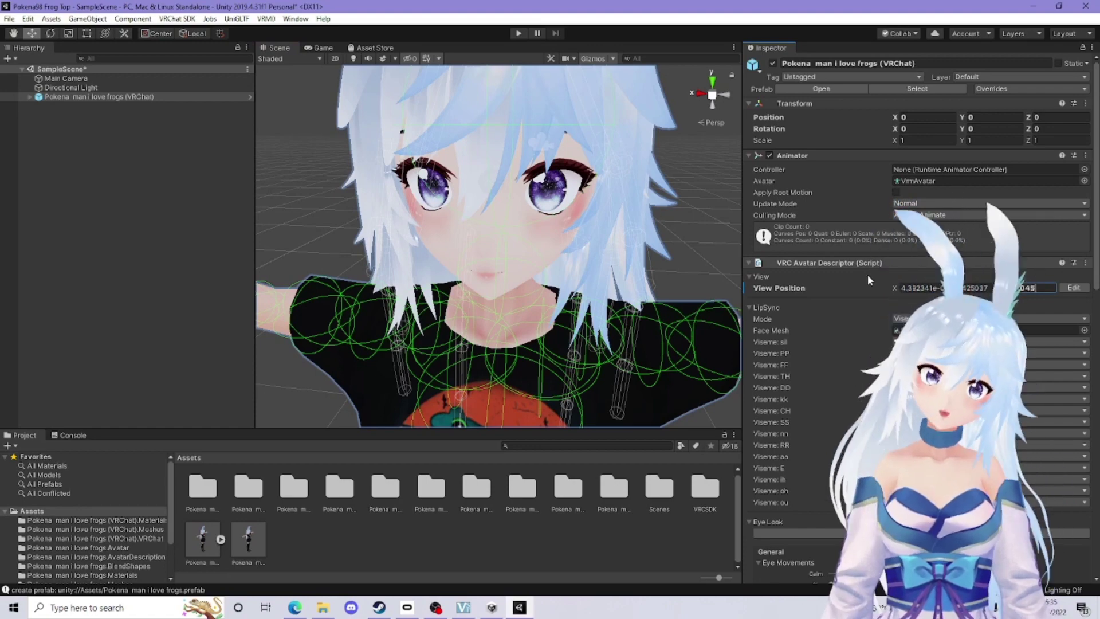
Examine the avatar's Eye Look settings, checking the rotation values for looking up, down, left and right
right_click_drag(613, 218, 479, 236)
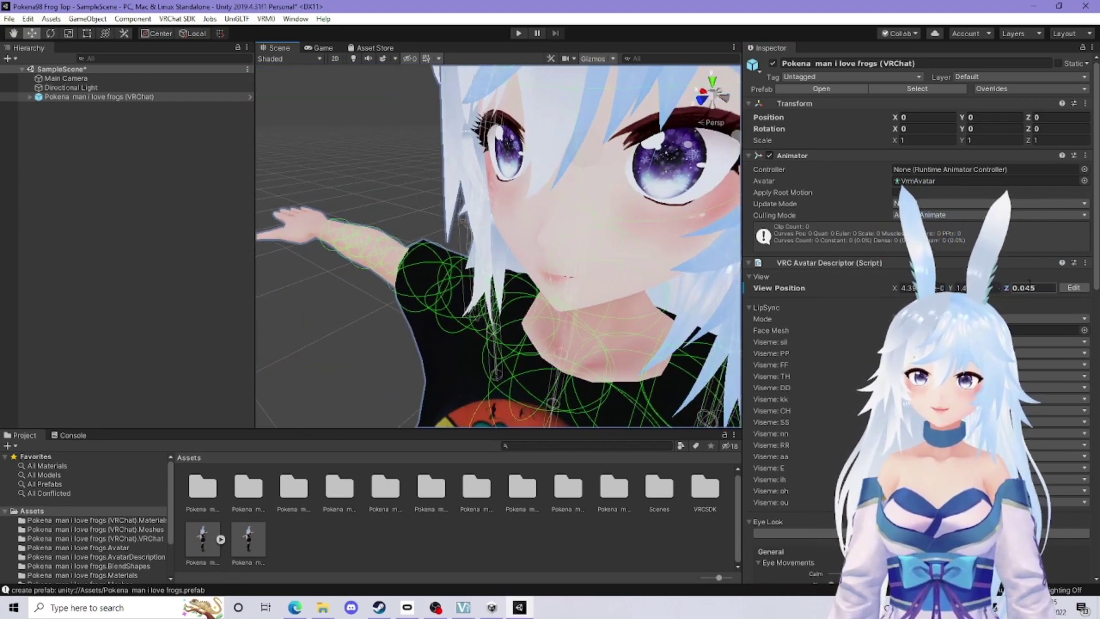
scroll(917, 315, "down", 15)
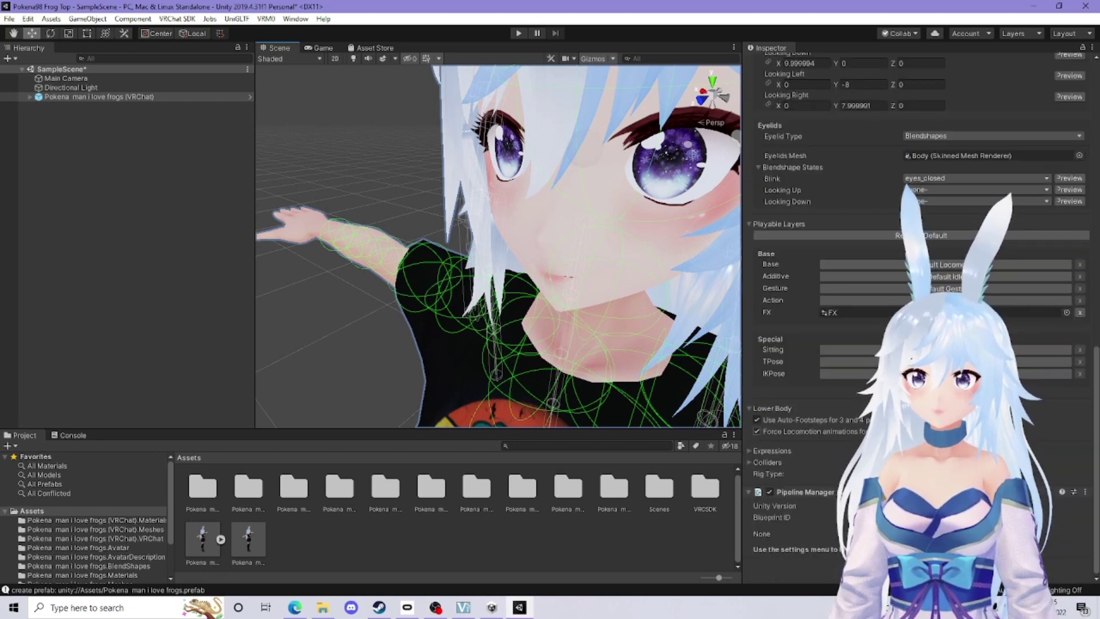
scroll(855, 335, "up", 3)
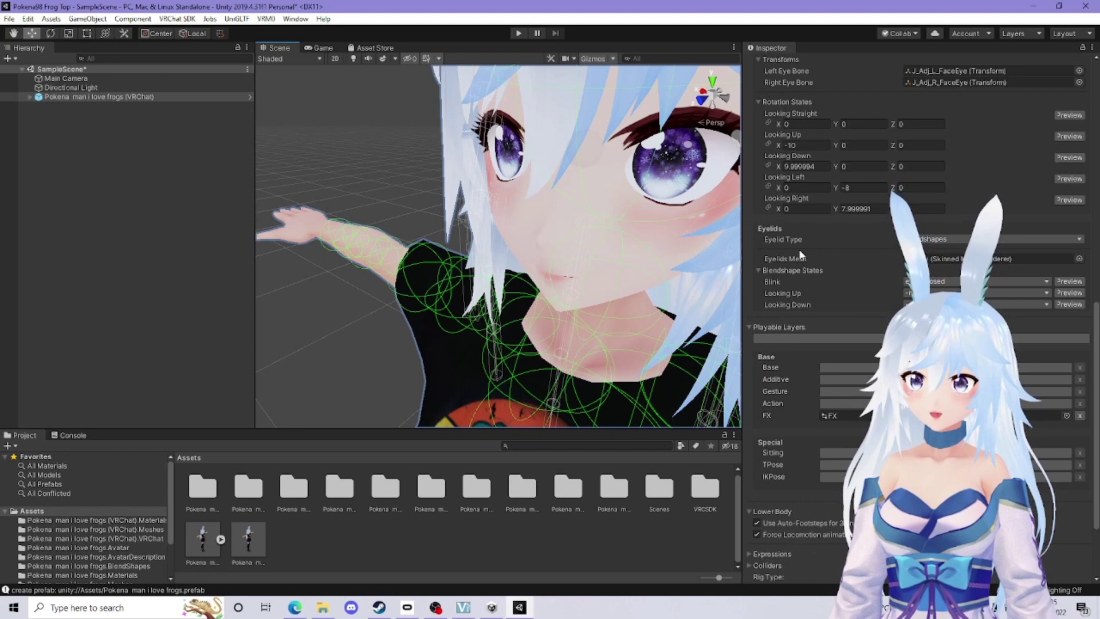
scroll(801, 254, "up", 3)
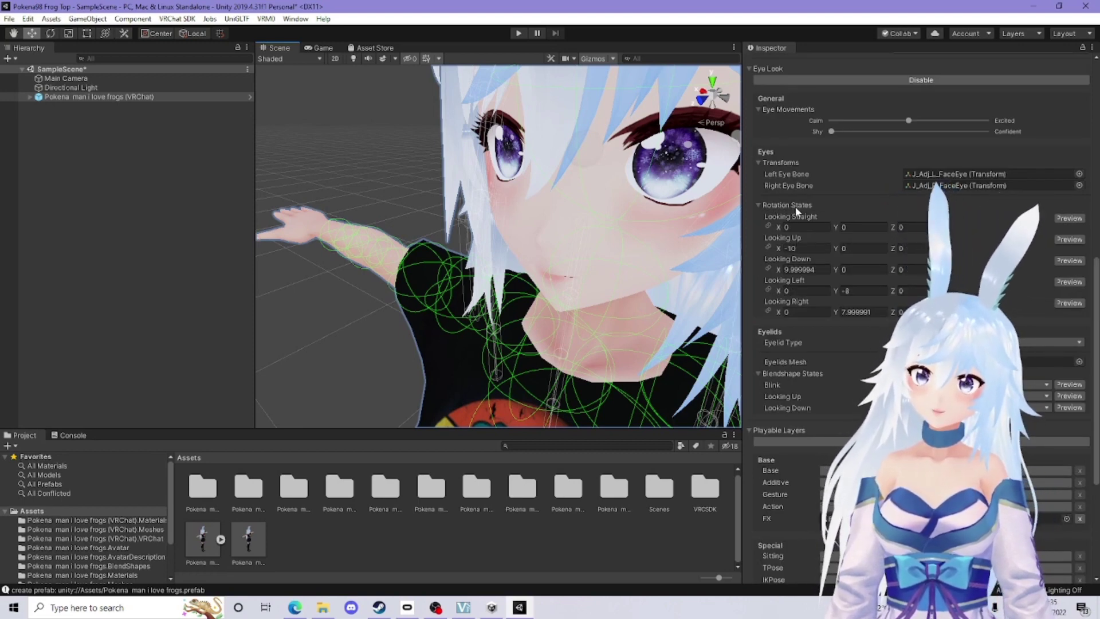
left_click(799, 248)
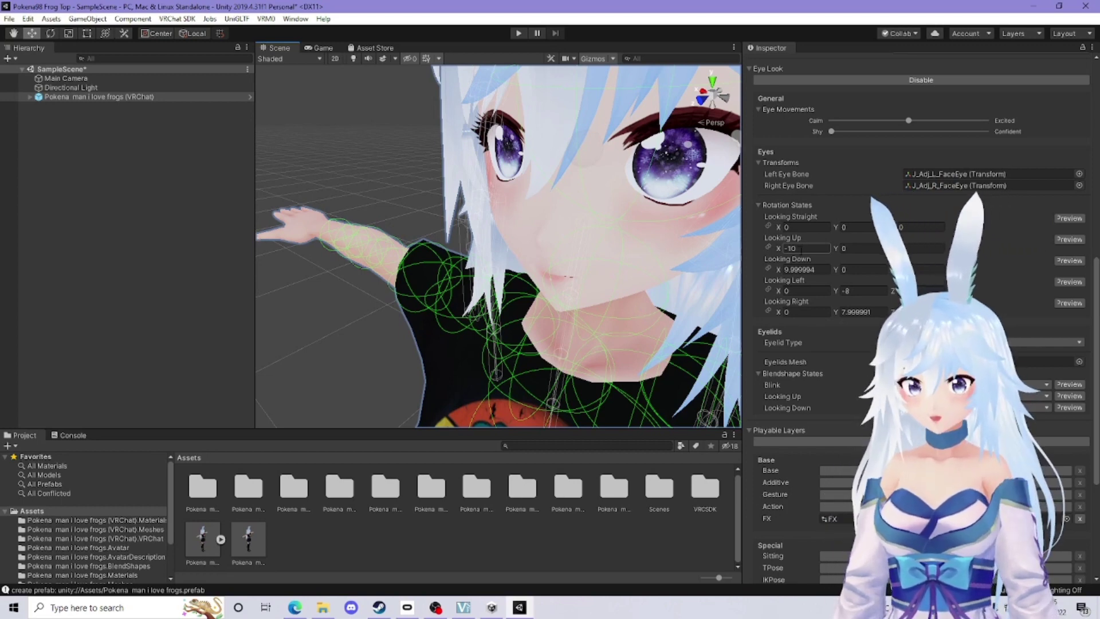
left_click(801, 269)
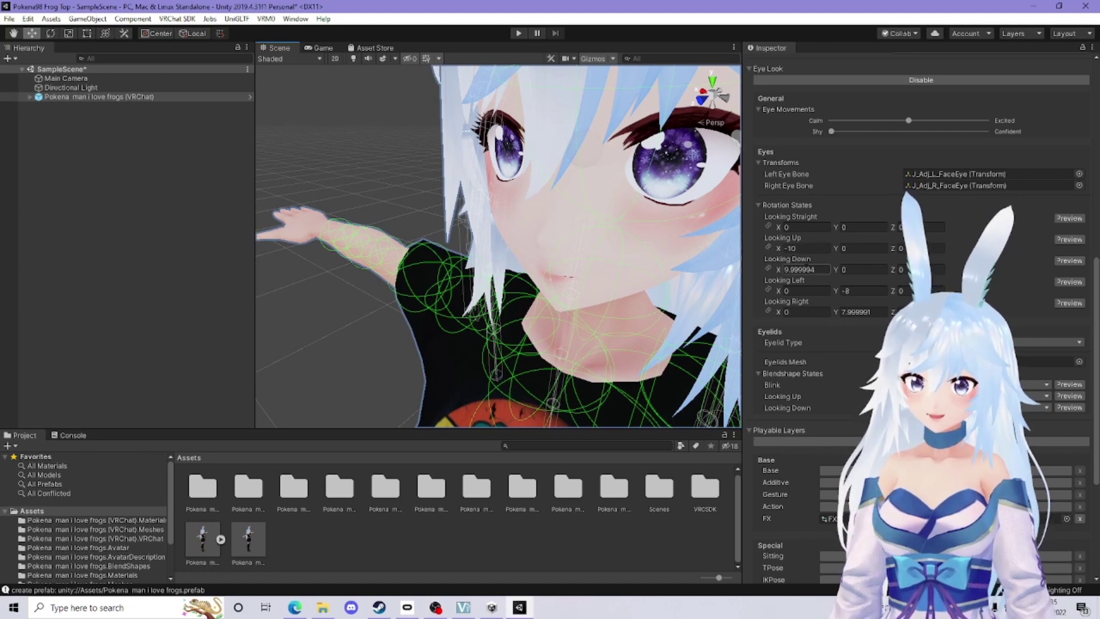
left_click(859, 291)
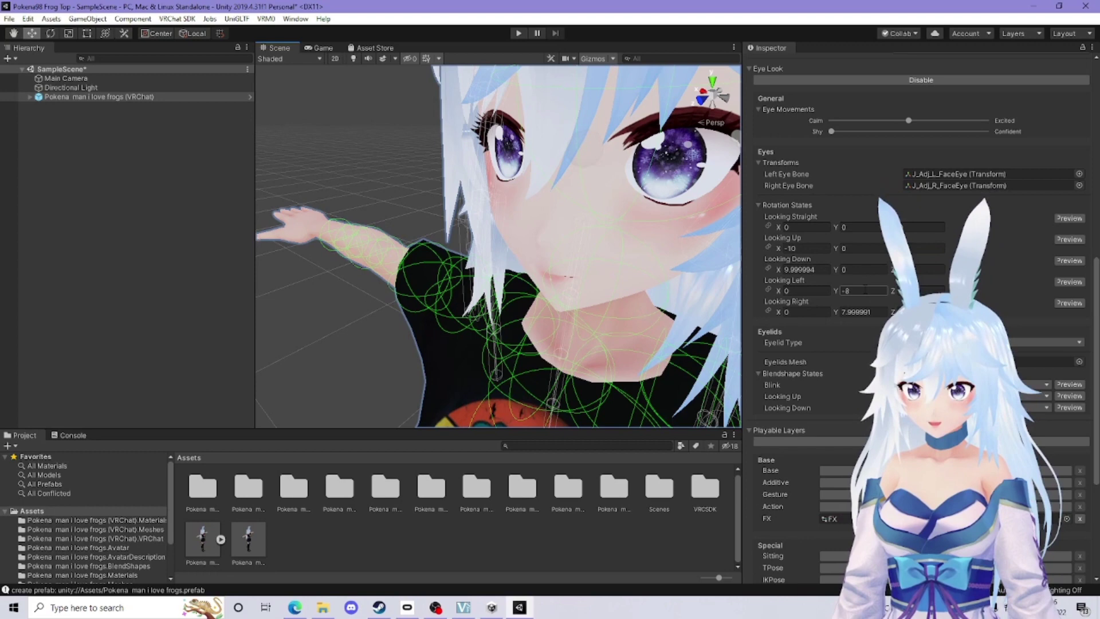
left_click(872, 310)
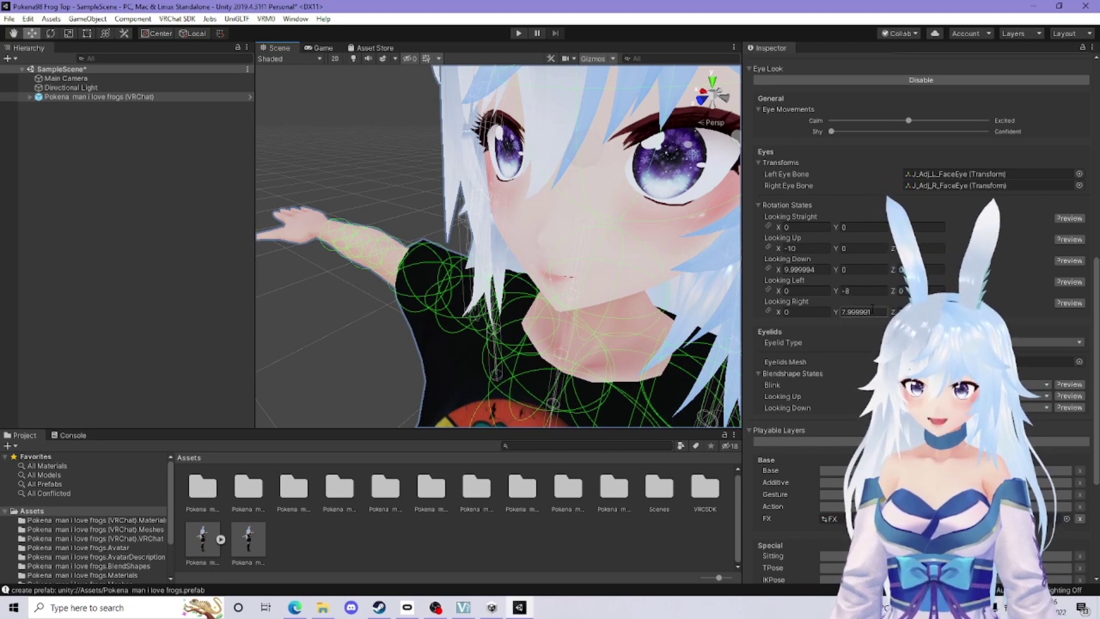
scroll(947, 280, "up", 3)
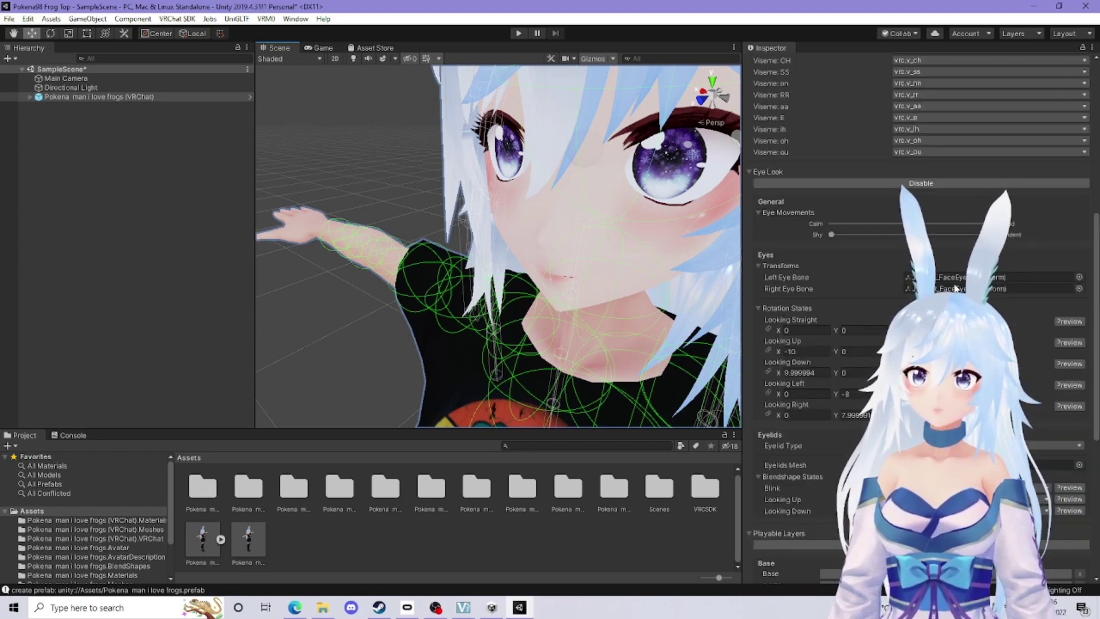
Search the scene transforms for "eye" as Left Eye Bone candidates, keep the assigned bone, and review the avatar descriptor's view and LipSync settings
left_click(1079, 277)
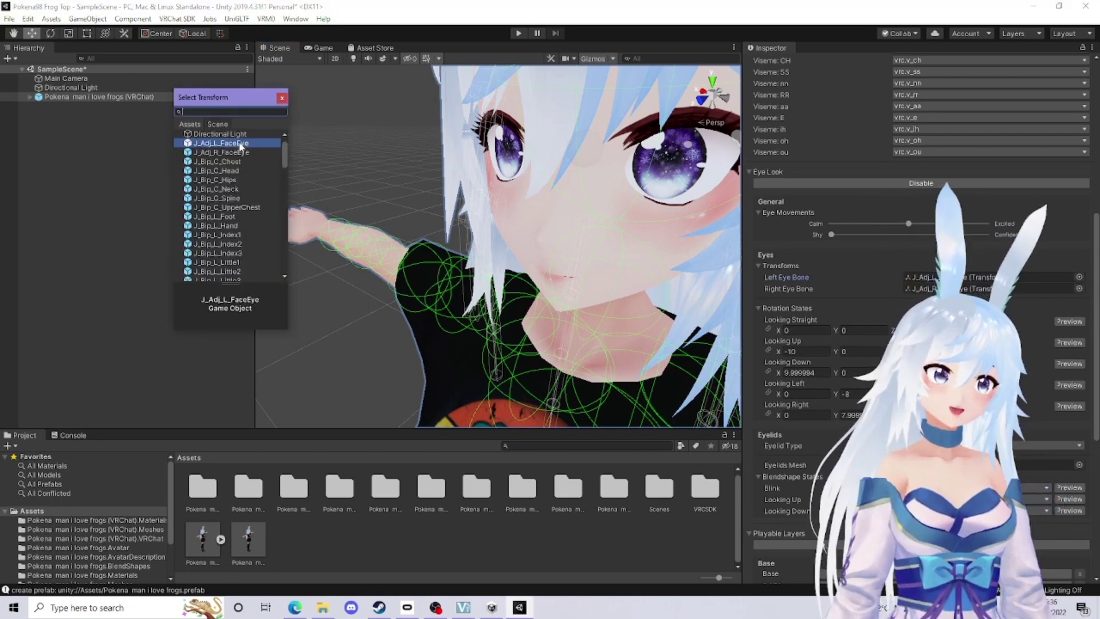
type("eye")
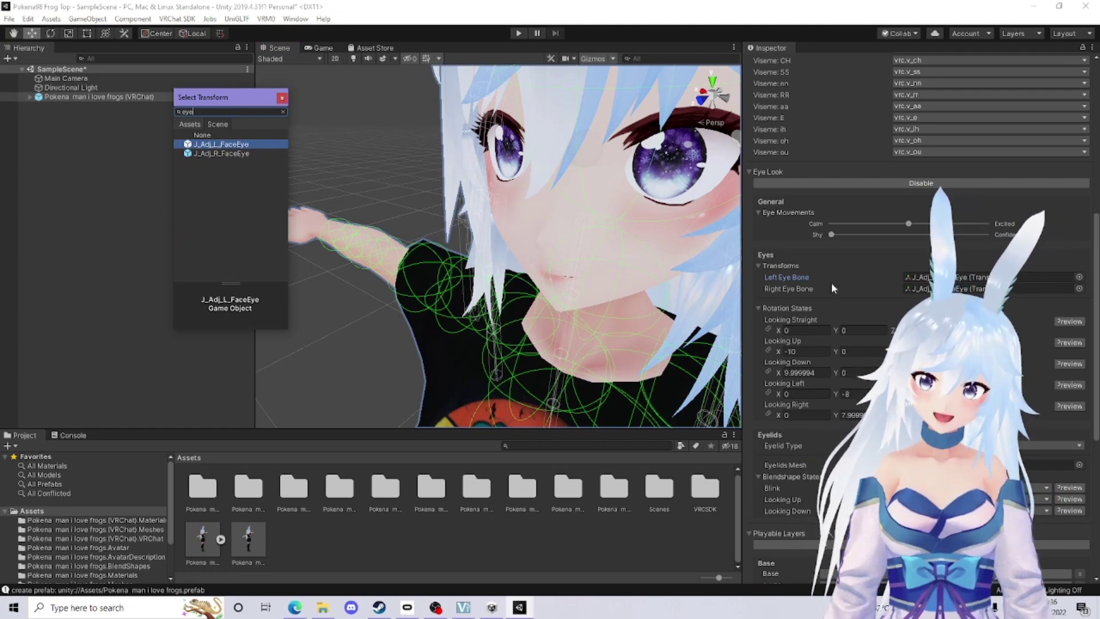
left_click(490, 162)
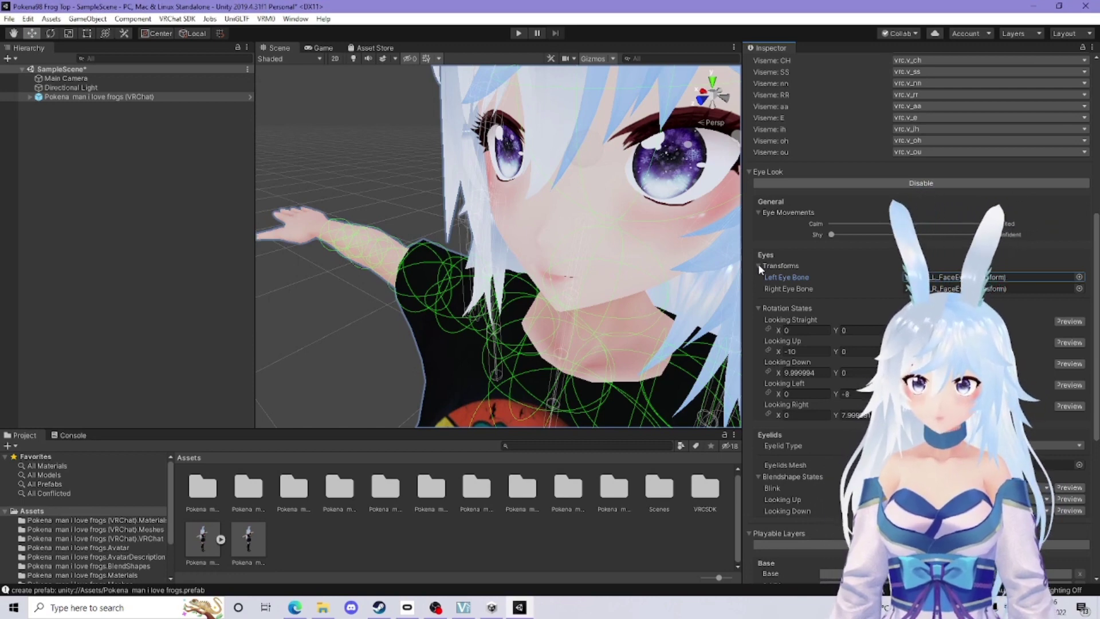
scroll(847, 301, "up", 3)
scroll(847, 306, "up", 6)
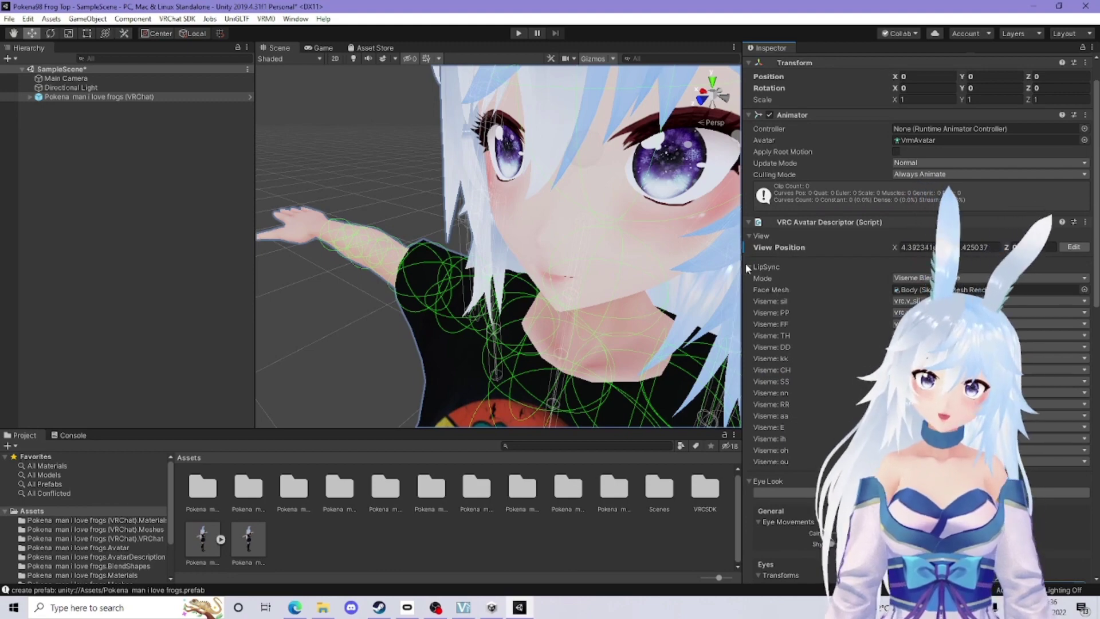
scroll(784, 267, "down", 8)
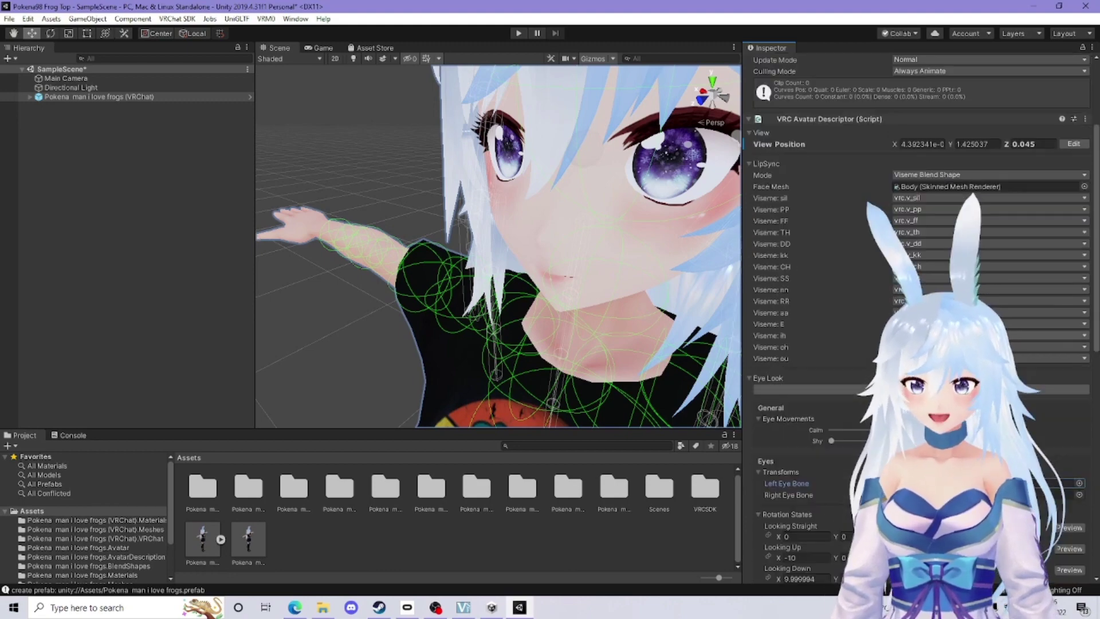
scroll(785, 266, "up", 10)
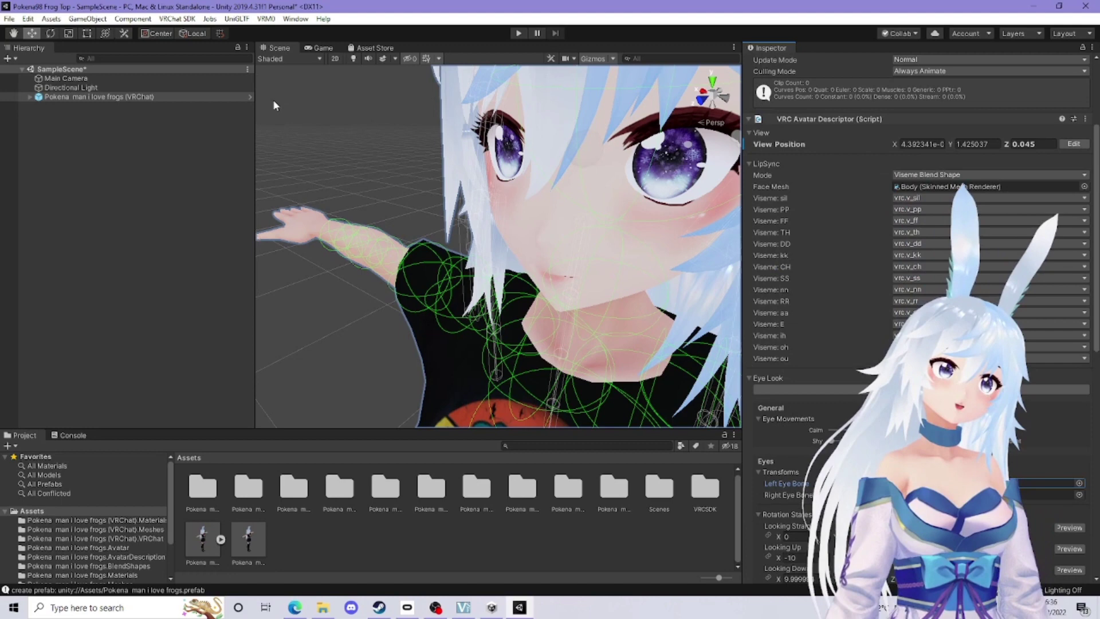
Open the VRChat SDK control panel's Builder page and review the validation warnings for the converted avatar
left_click(188, 20)
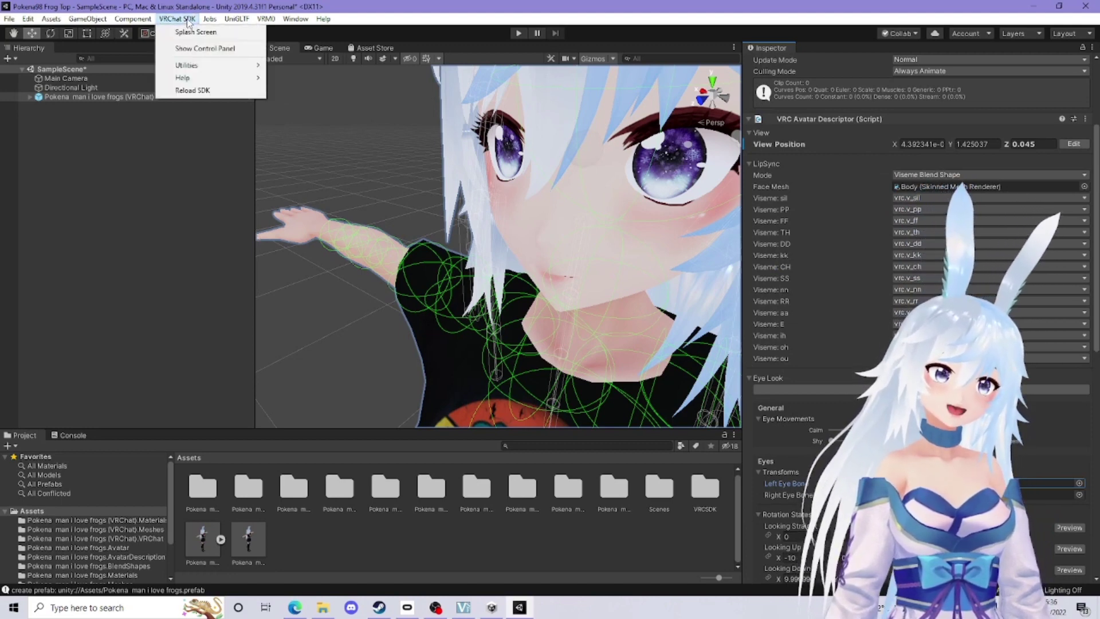
left_click(205, 49)
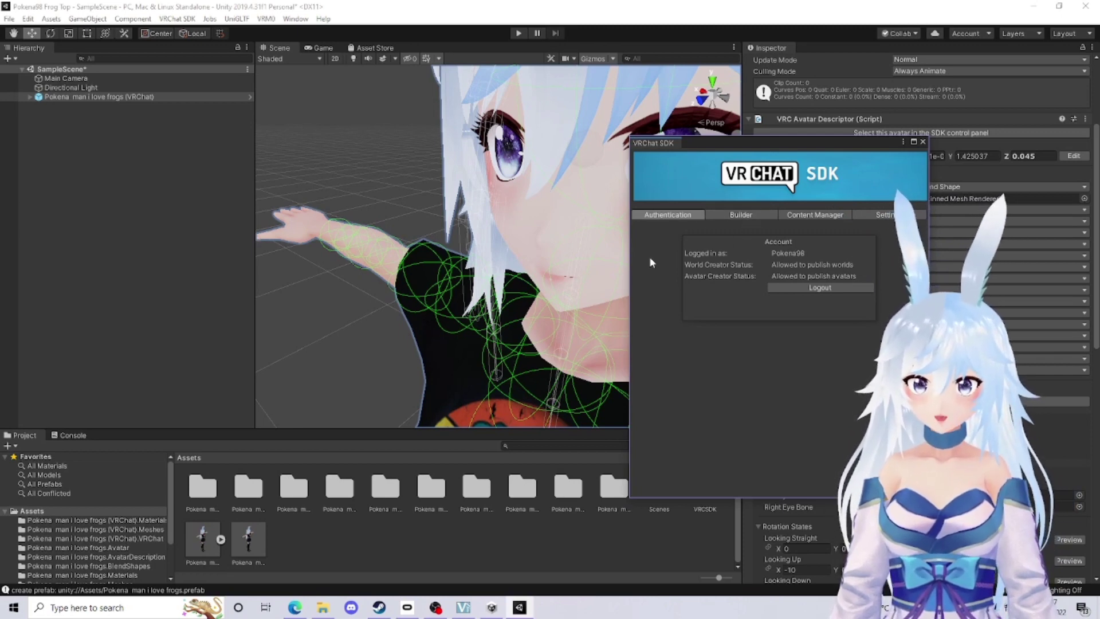
left_click(747, 217)
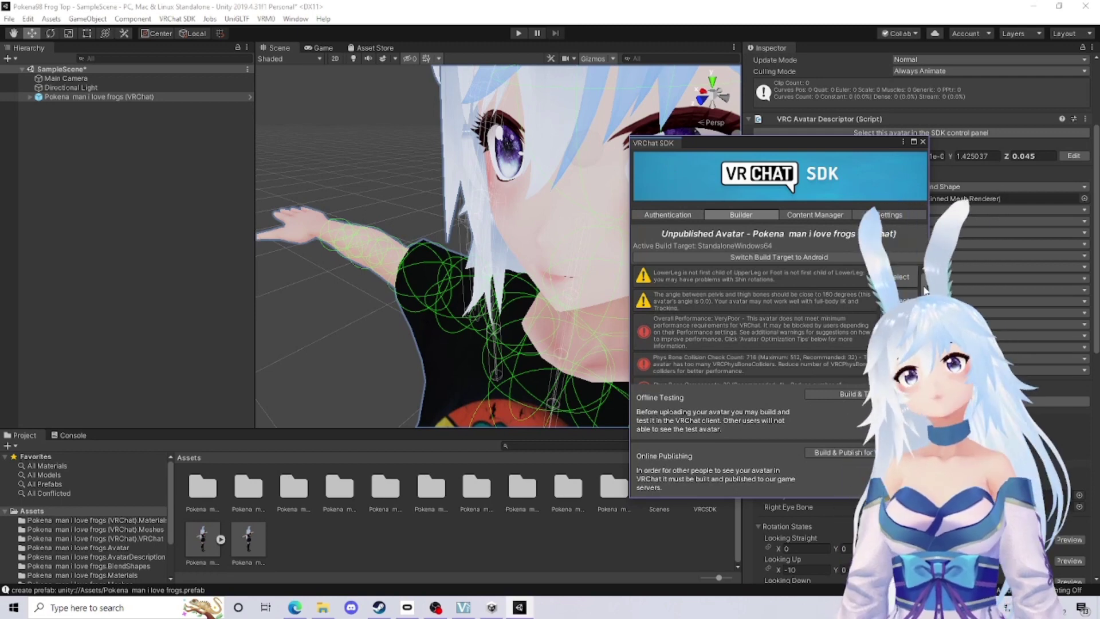
scroll(871, 298, "down", 5)
scroll(756, 320, "up", 5)
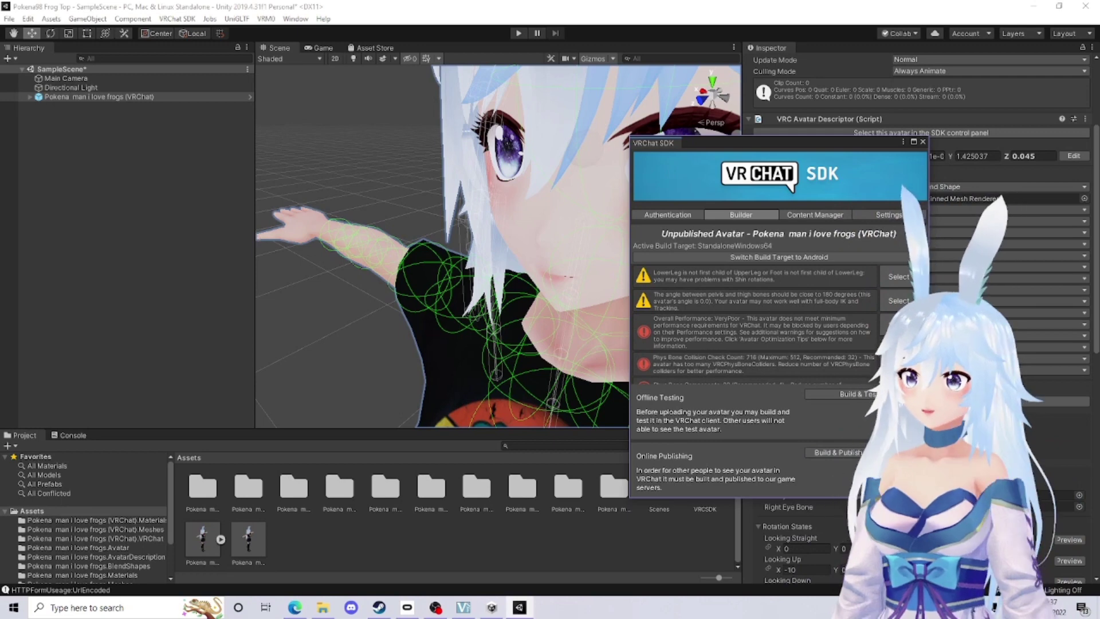
scroll(756, 321, "down", 1)
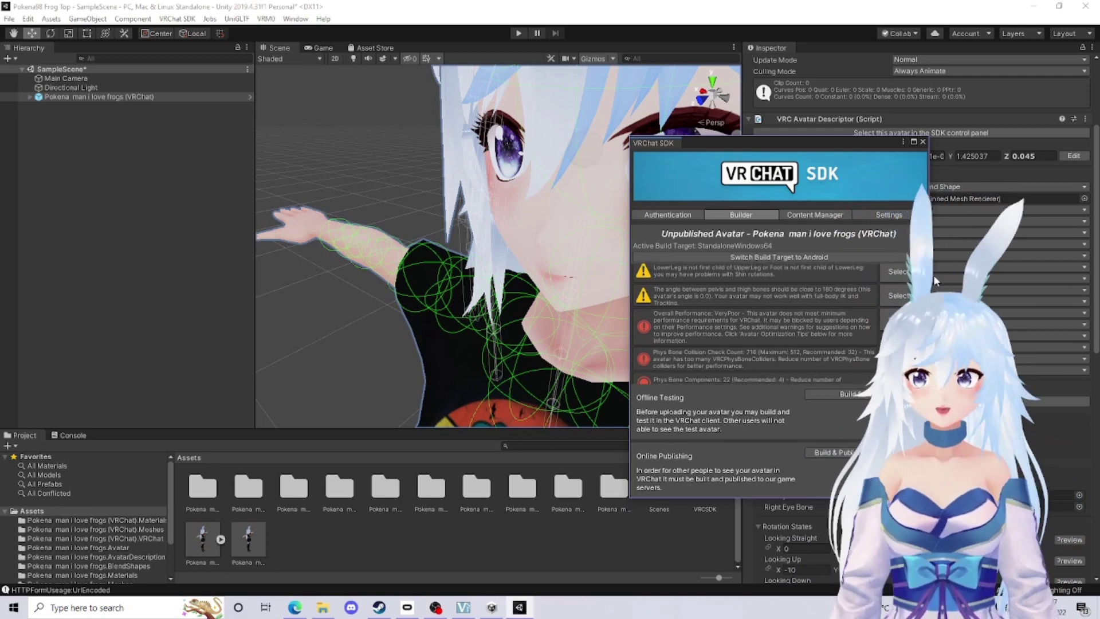
Review the remaining performance warnings, start Build & Publish for the avatar, and move the SDK window clear of the New Avatar form
scroll(756, 321, "down", 4)
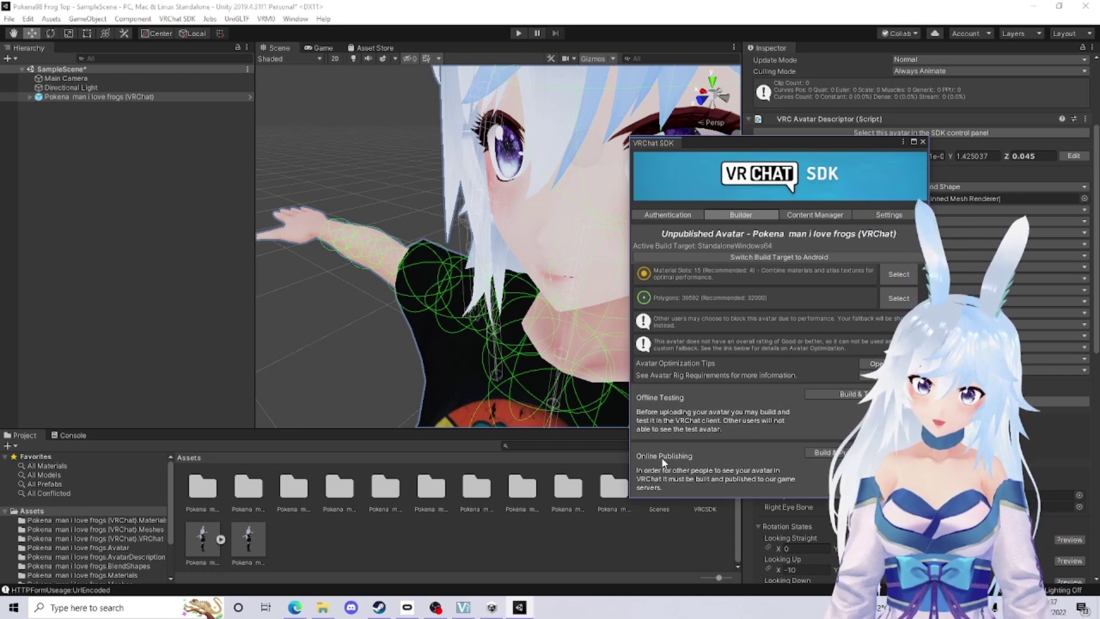
left_click(836, 453)
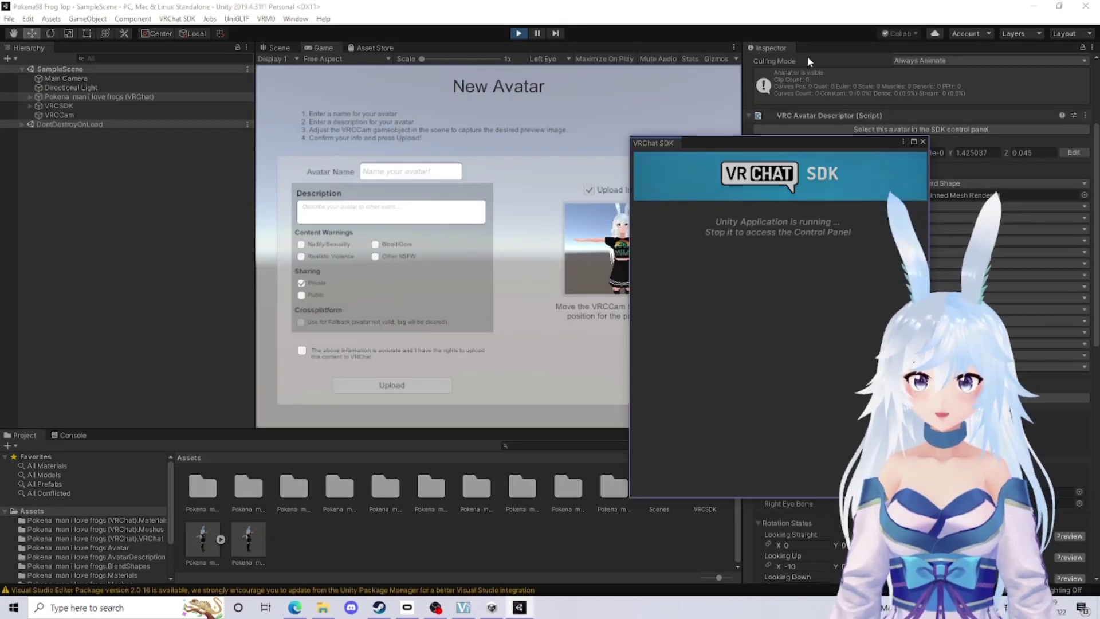
left_click_drag(777, 142, 900, 76)
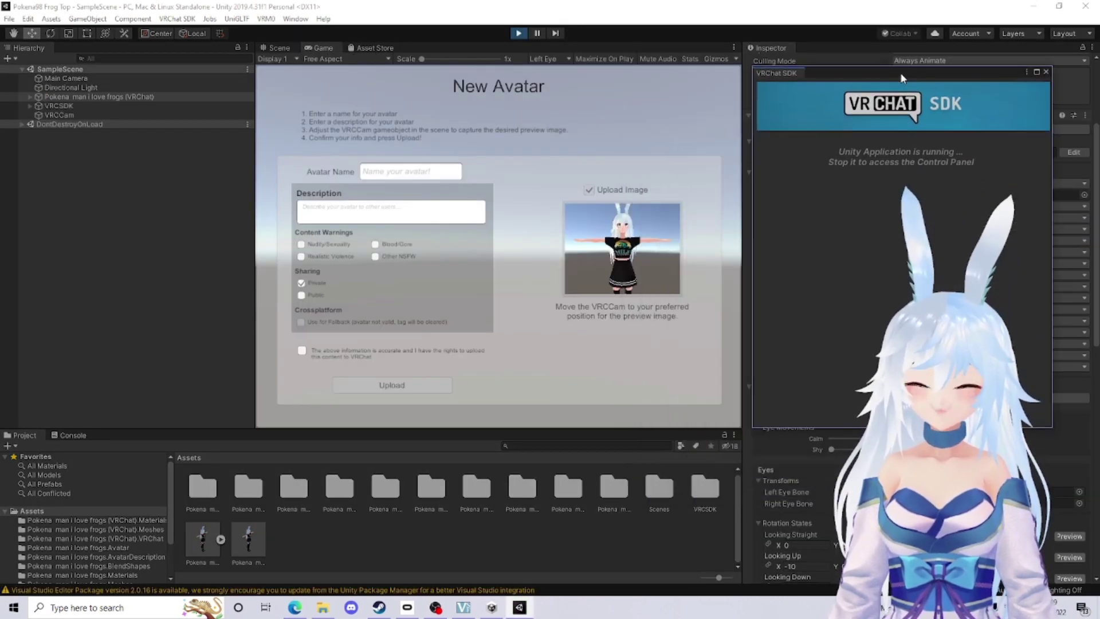
Name the avatar "Pokena98 MILF Top" and describe it as "Model based of Twitch Streamer Pokena98 Frog MILF Top"
left_click(396, 172)
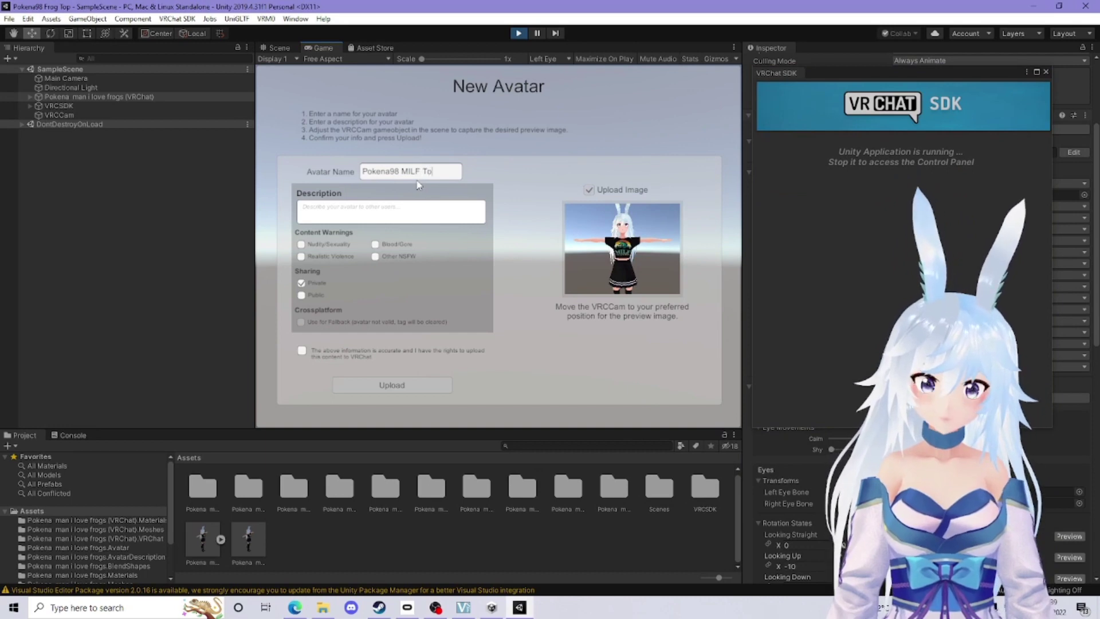
left_click(431, 219)
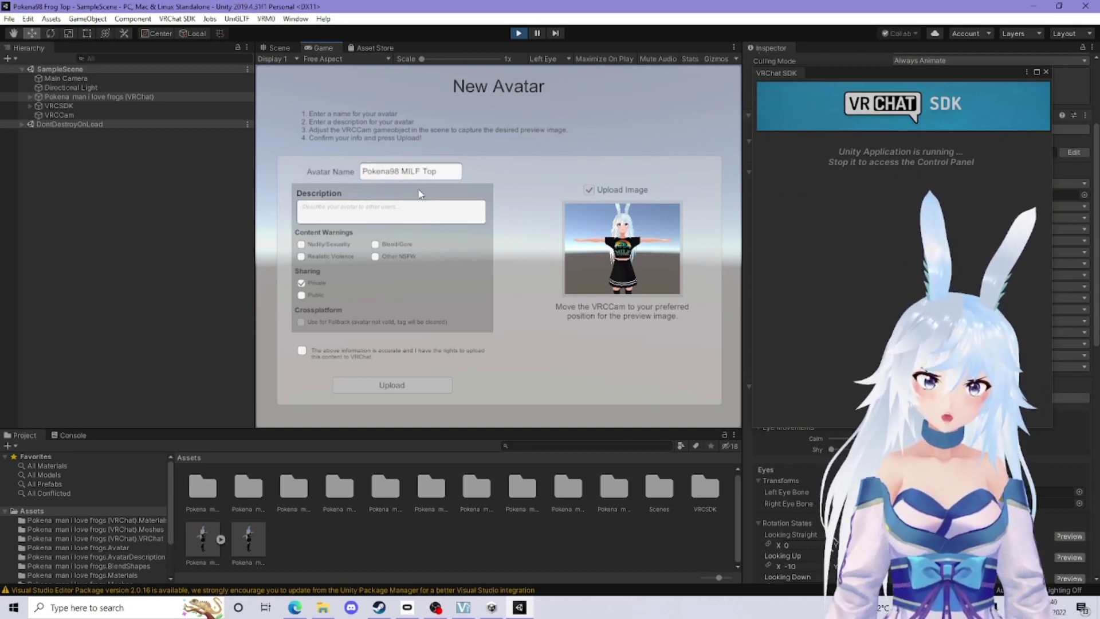
type("Pokena98 Frog MILF Top")
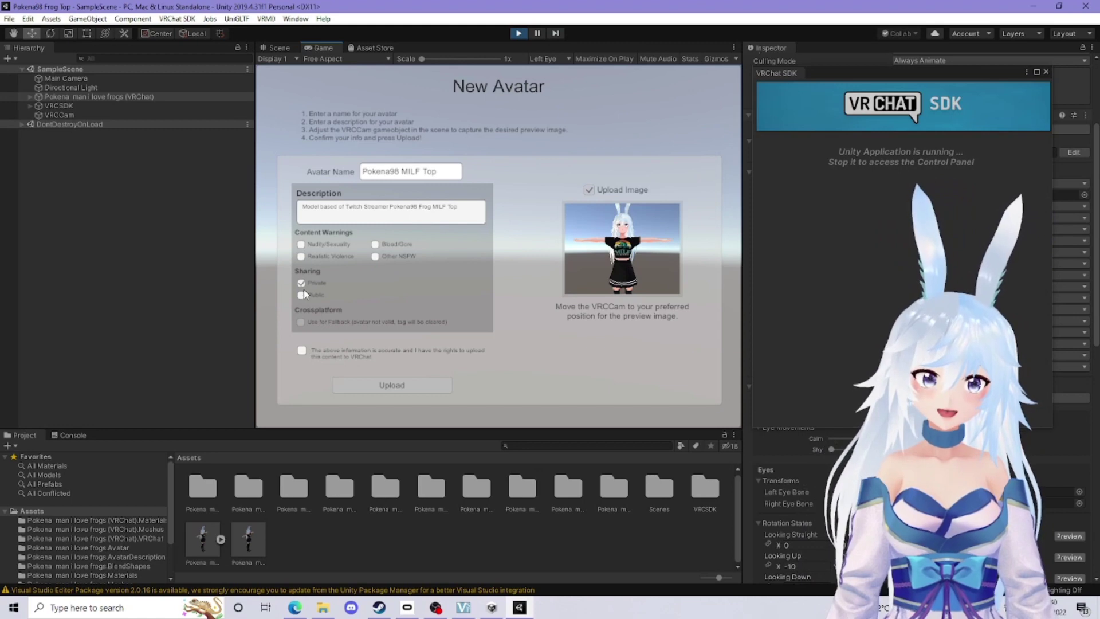
Enable the Nudity/Sexuality, Realistic Violence, Blood/Gore and Other NSFW warnings, accept the rights statement, and upload the avatar
left_click(302, 244)
left_click(301, 256)
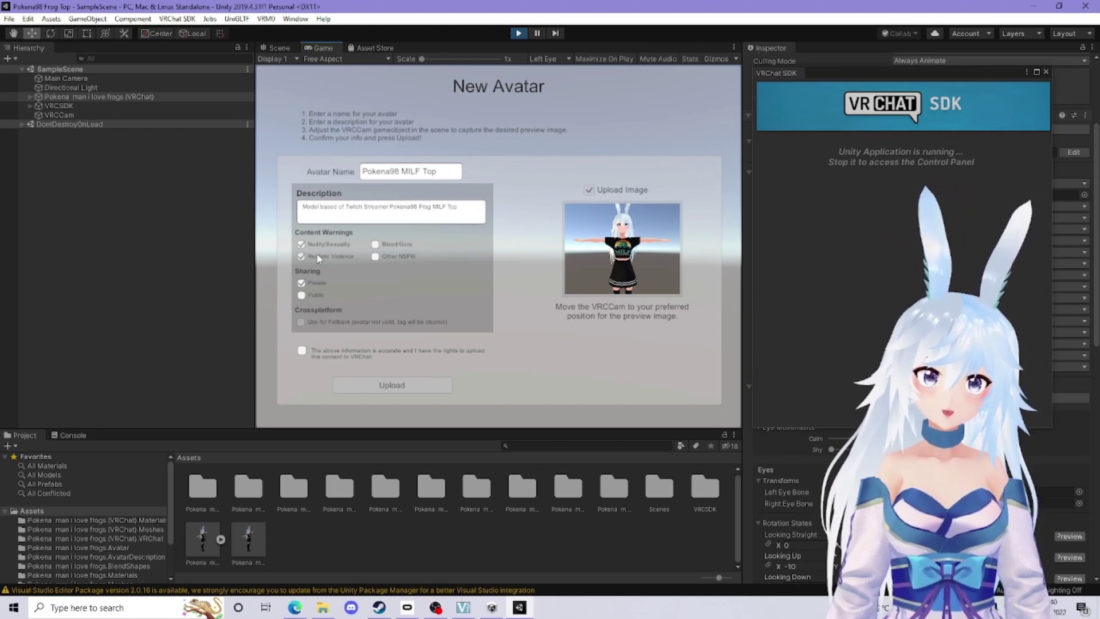
left_click(376, 256)
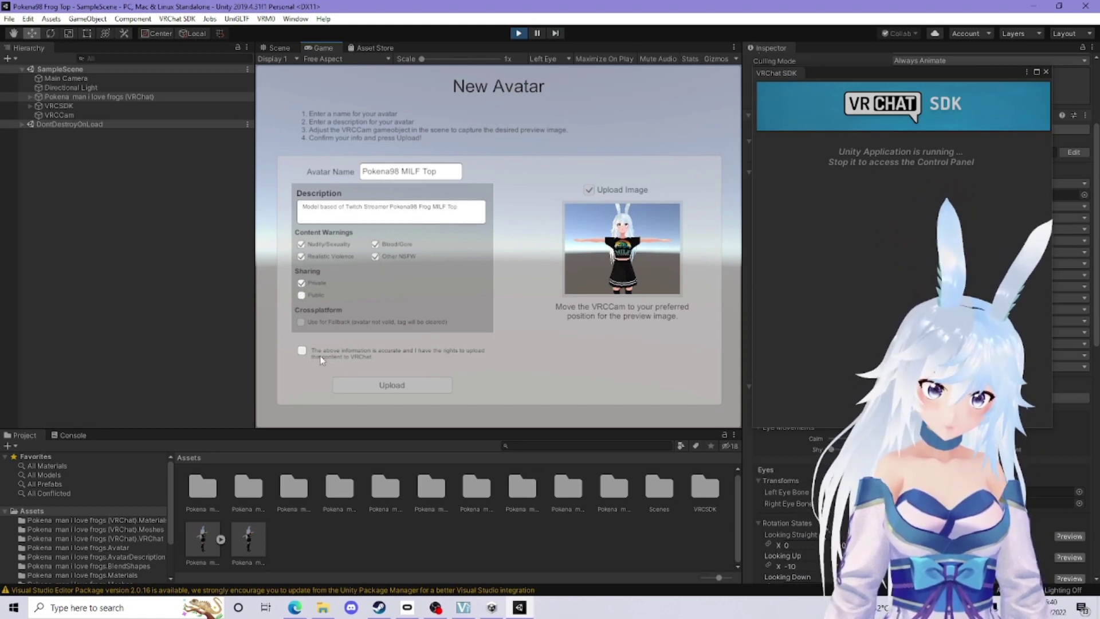
left_click(303, 351)
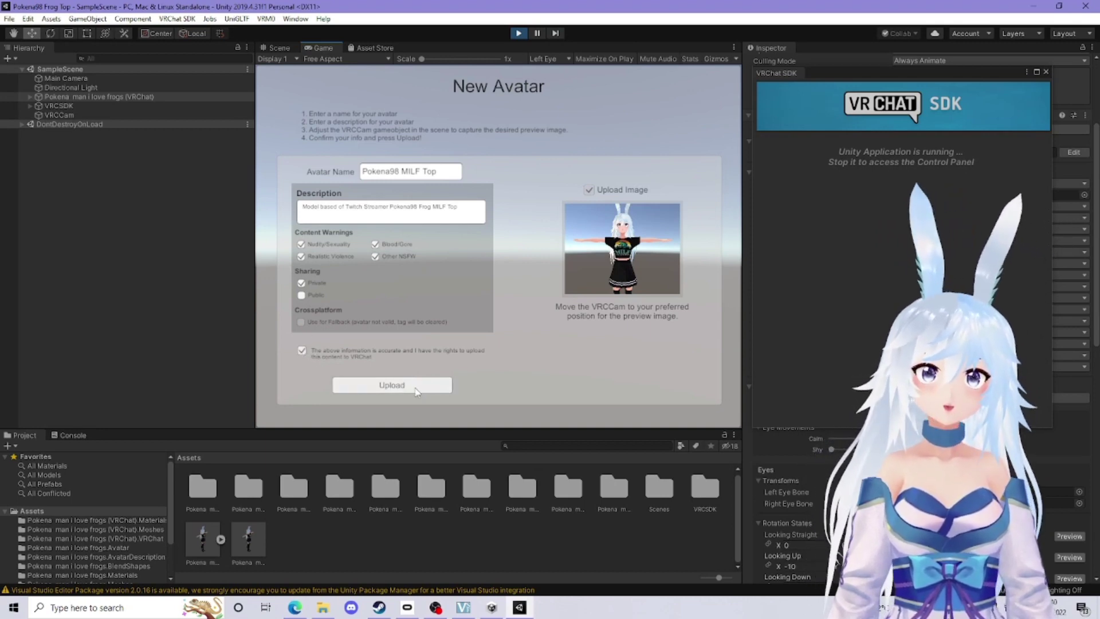
left_click(396, 388)
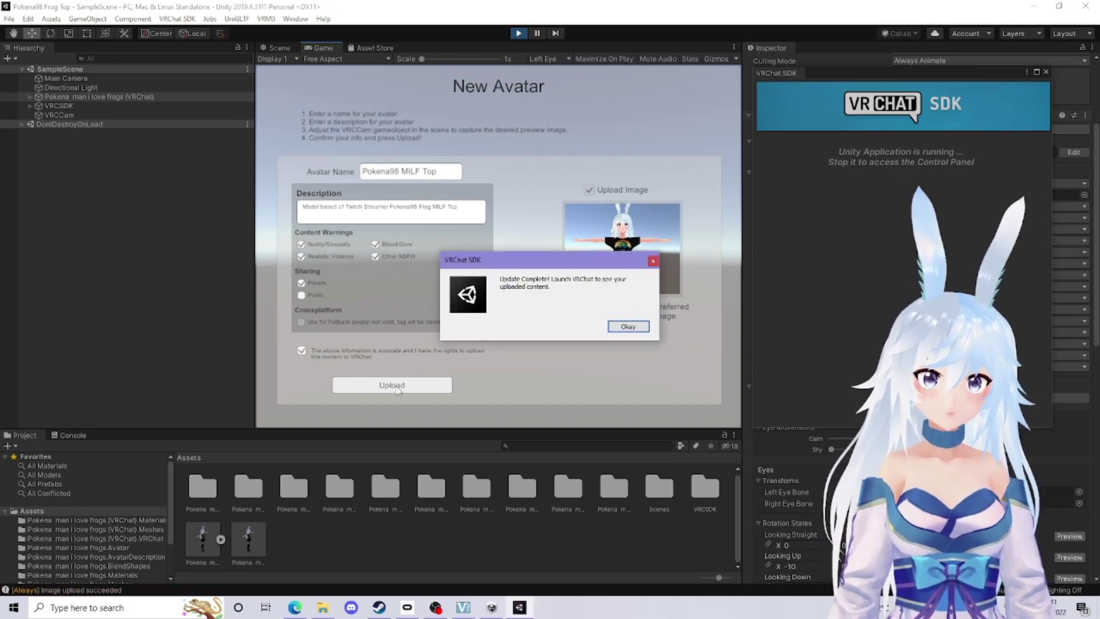
left_click(629, 326)
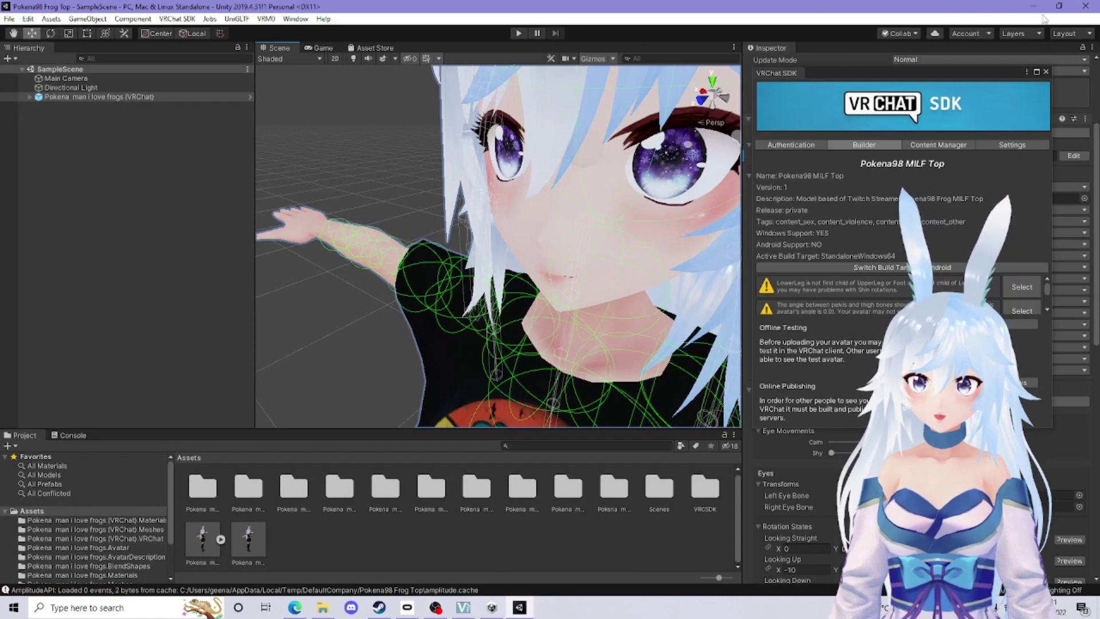
Switch to the VRChat website and examine the uploaded avatars listed under My Avatars
left_click(1033, 6)
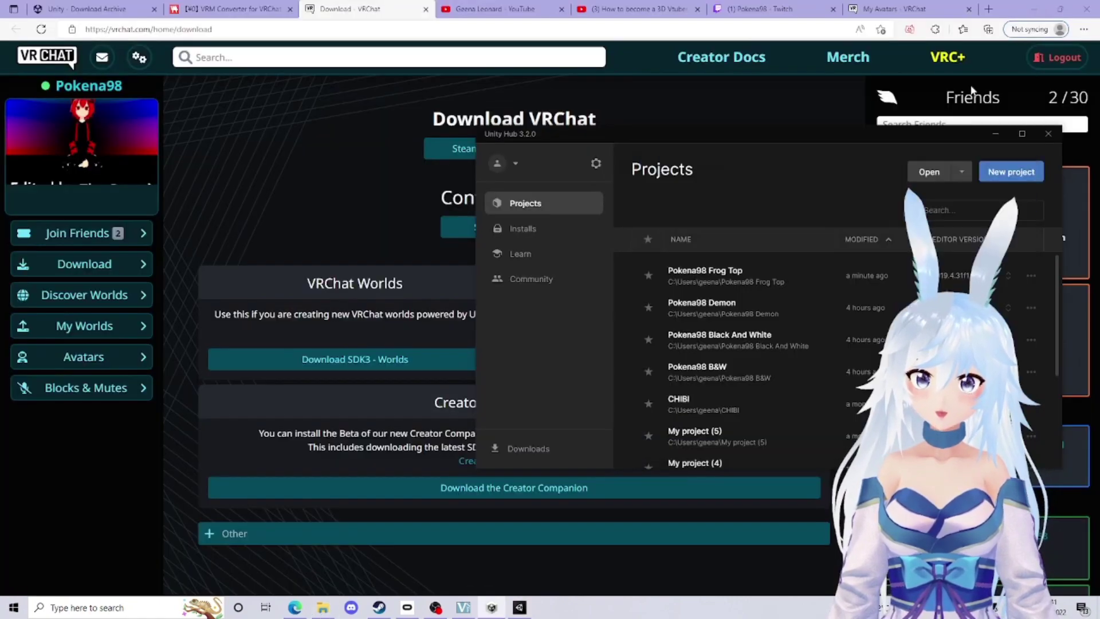
left_click(996, 133)
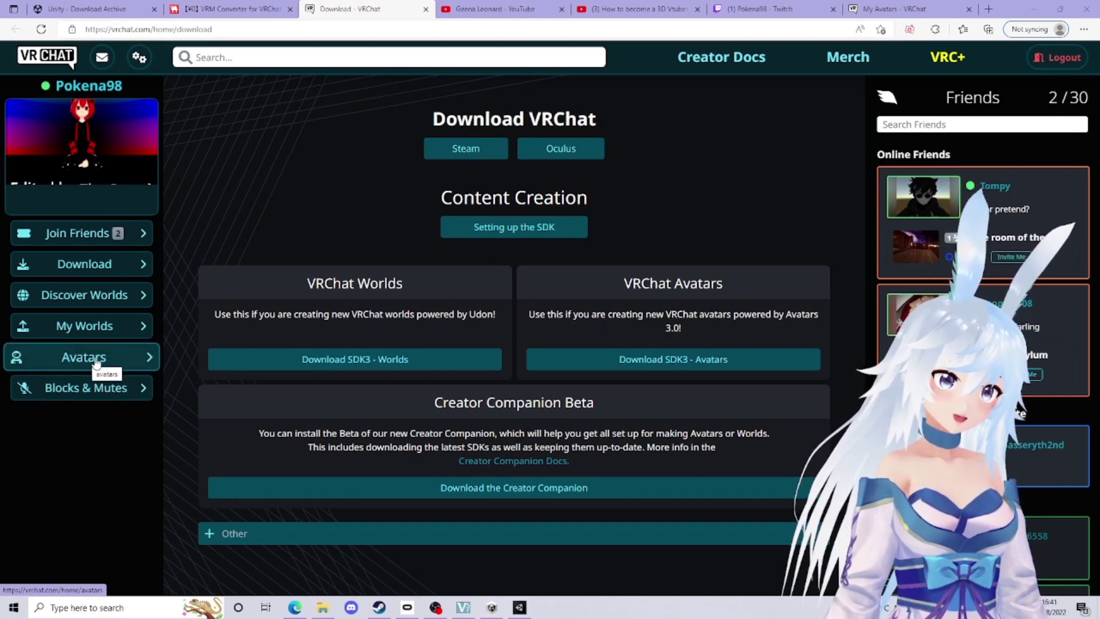
left_click(96, 360)
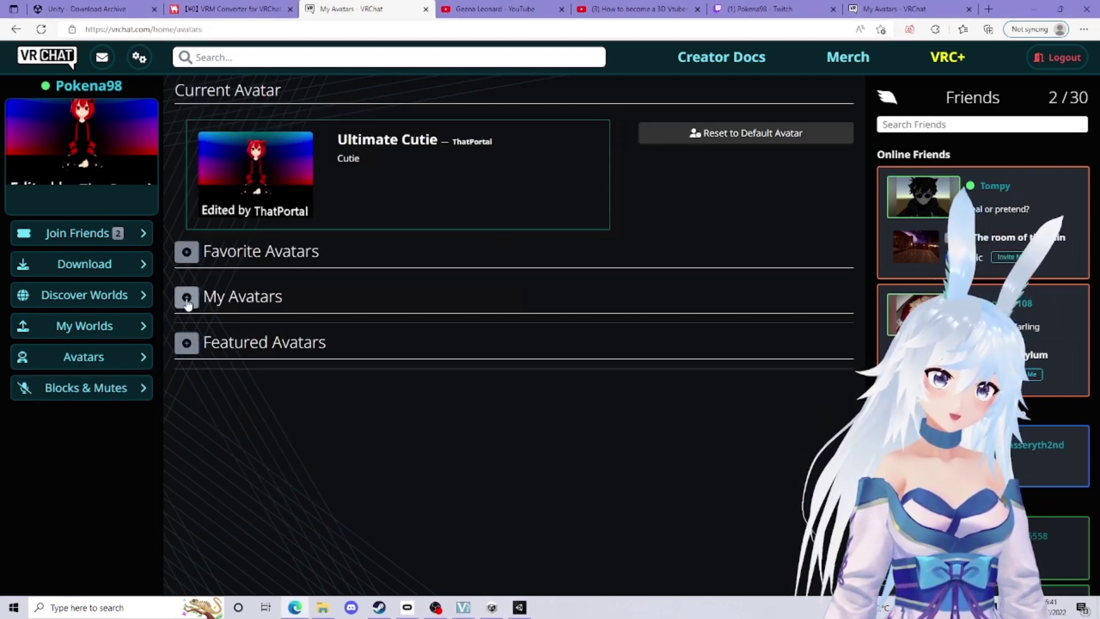
left_click(186, 299)
scroll(401, 332, "down", 5)
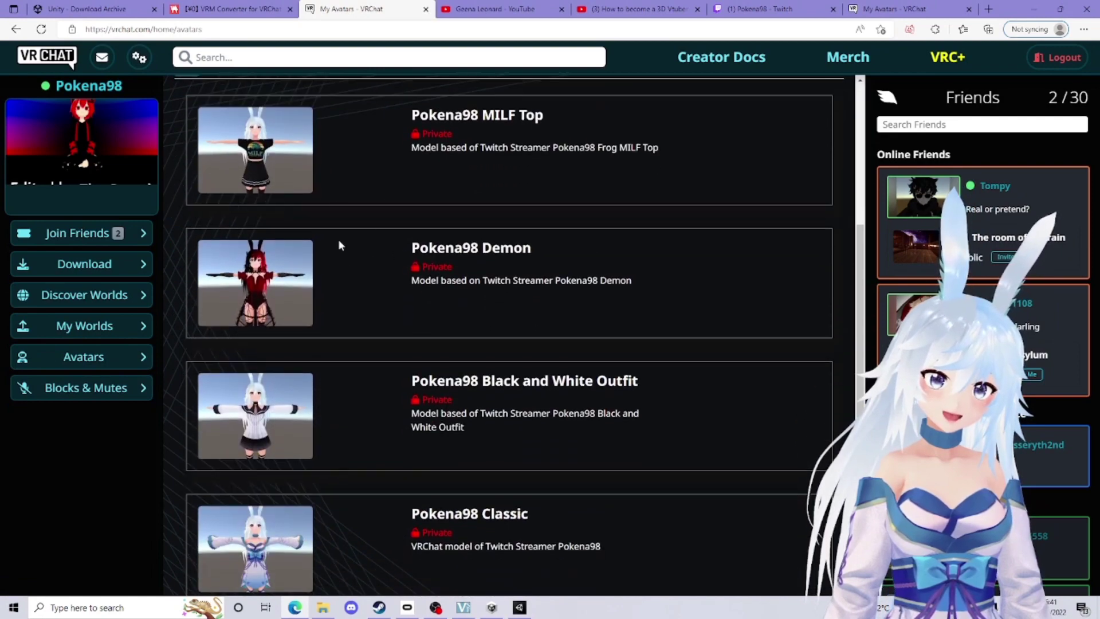
scroll(363, 215, "up", 2)
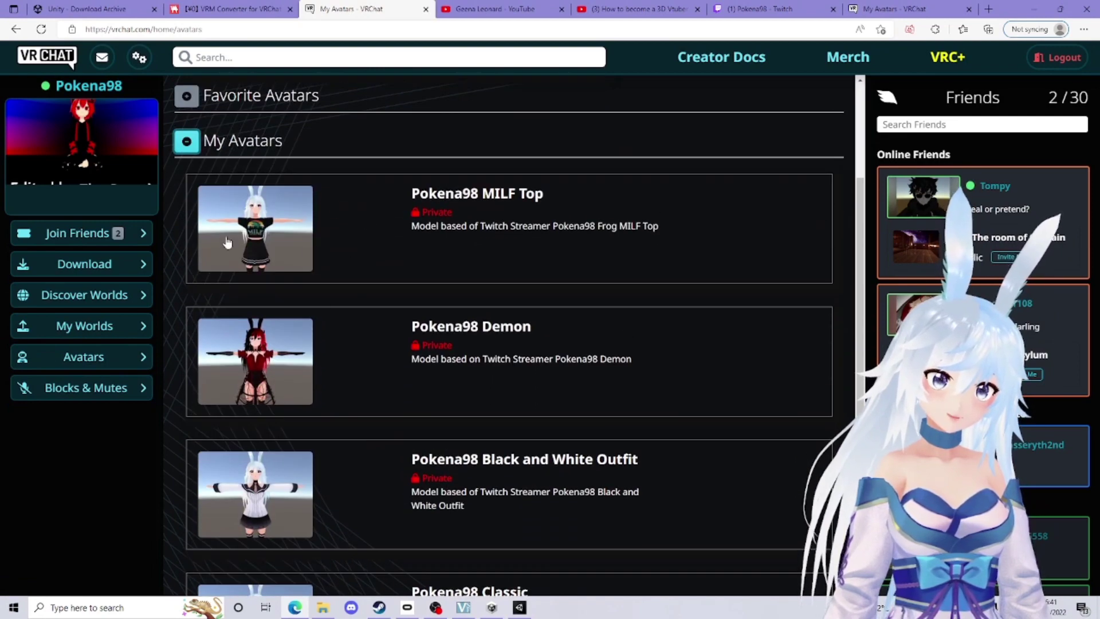
scroll(335, 260, "down", 1)
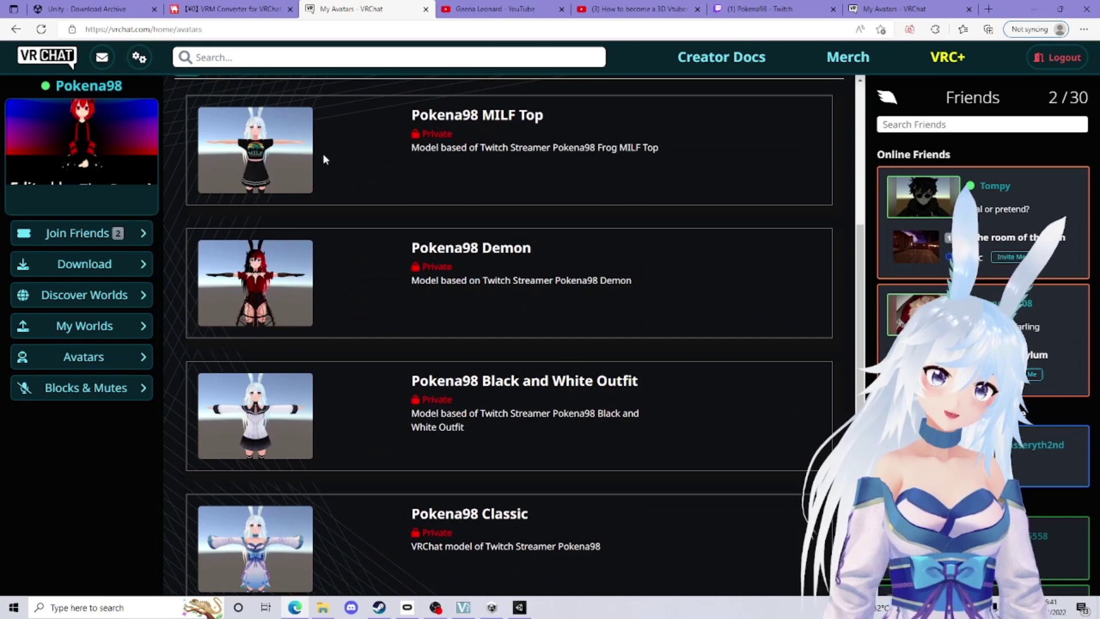
scroll(352, 401, "down", 1)
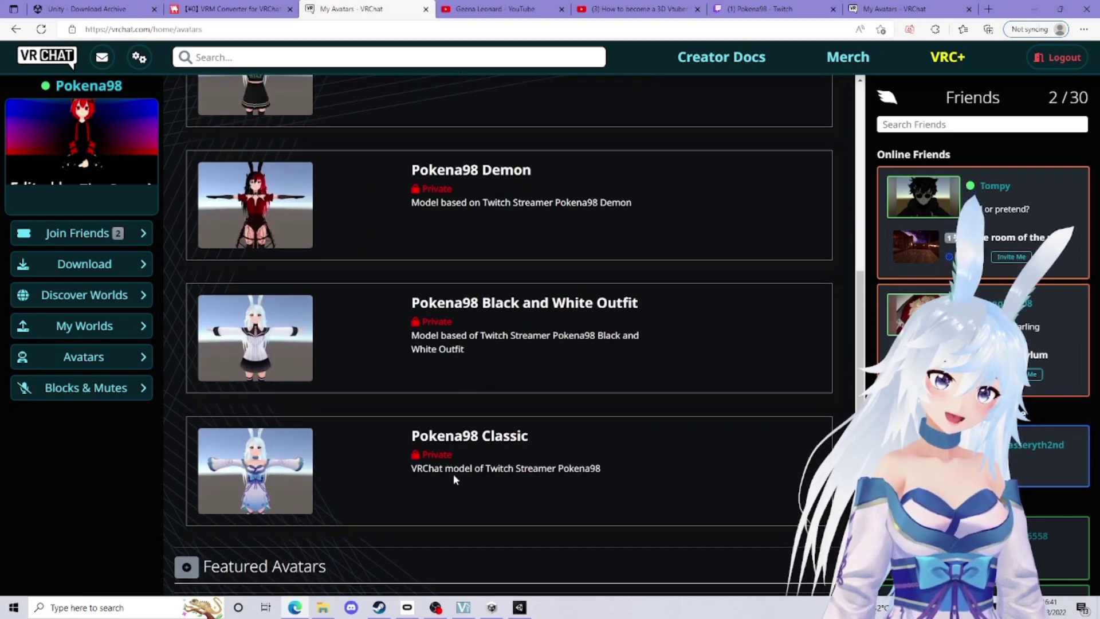
scroll(338, 320, "up", 1)
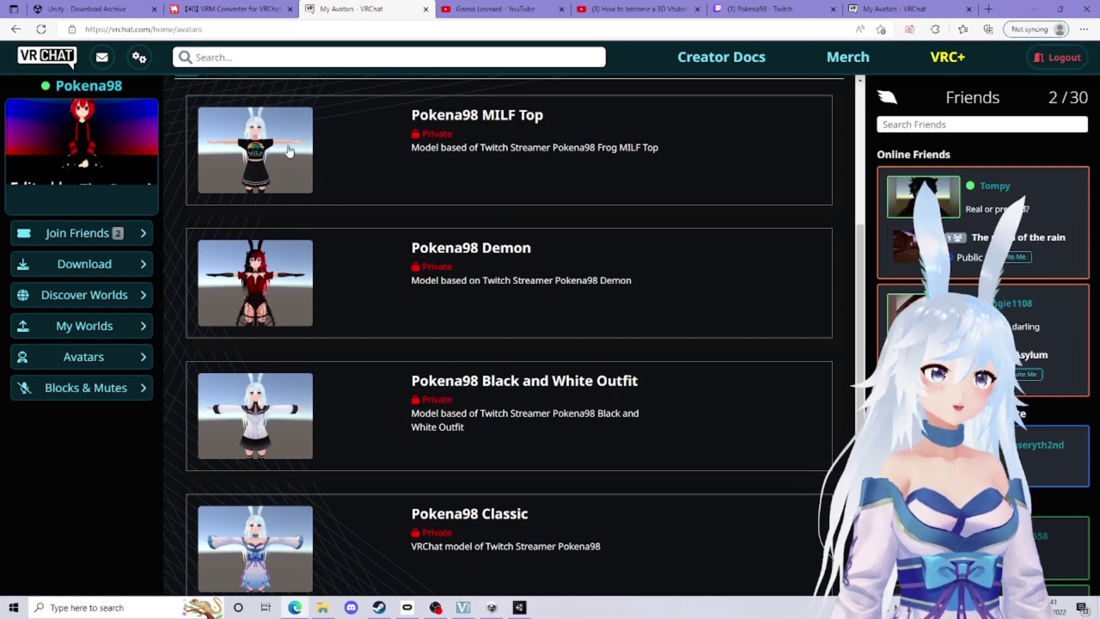
scroll(368, 380, "down", 1)
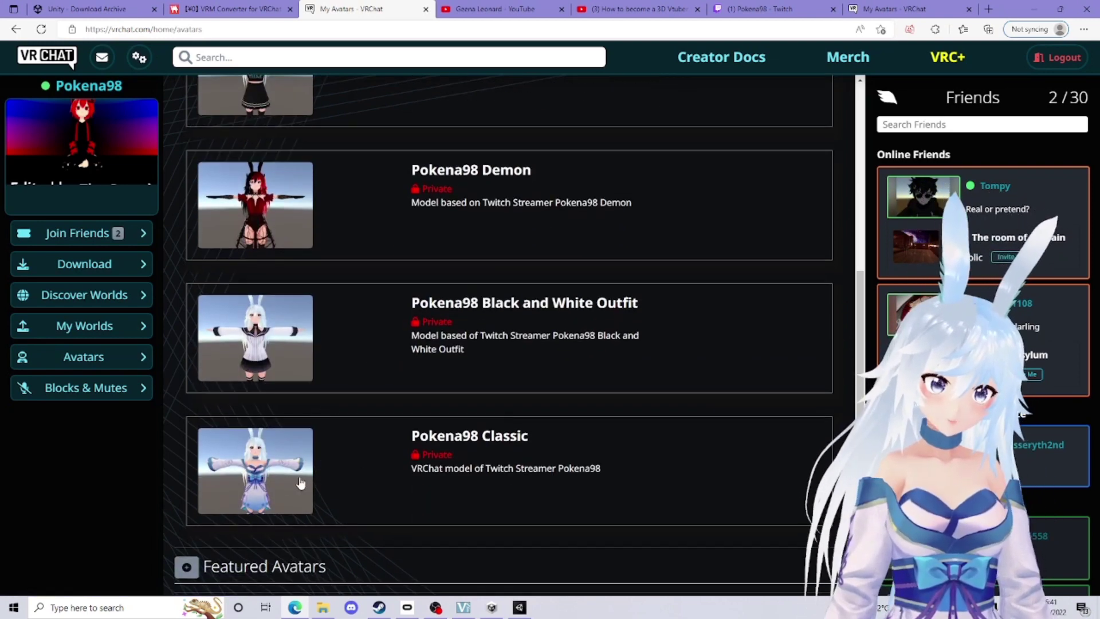
scroll(355, 223, "up", 1)
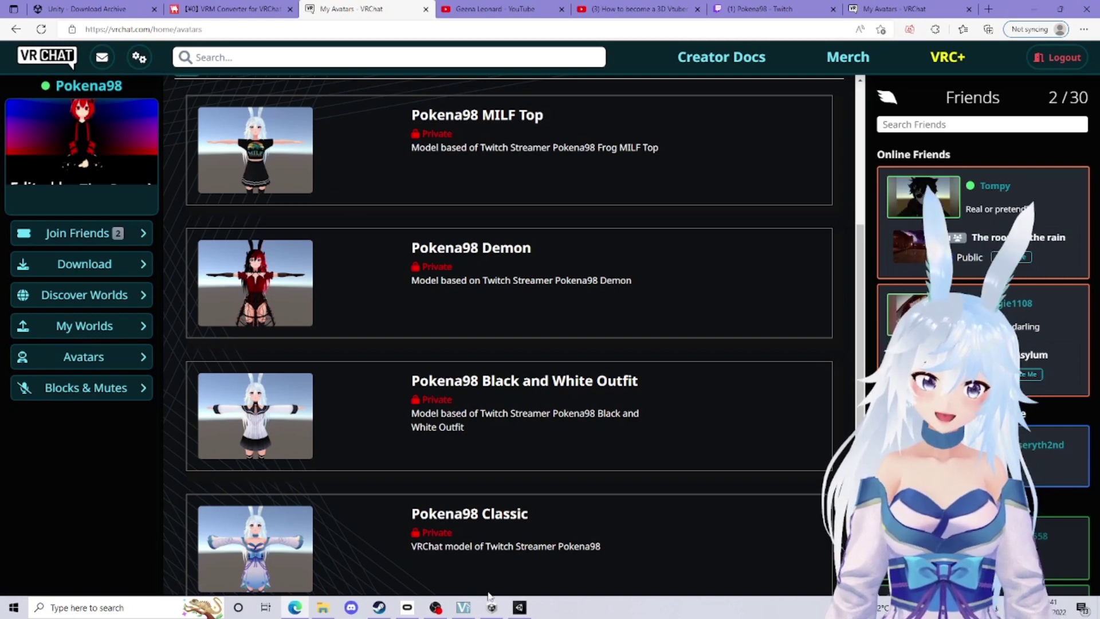
Switch to VRChat and open the Avatars page from the Launch Pad
left_click(379, 607)
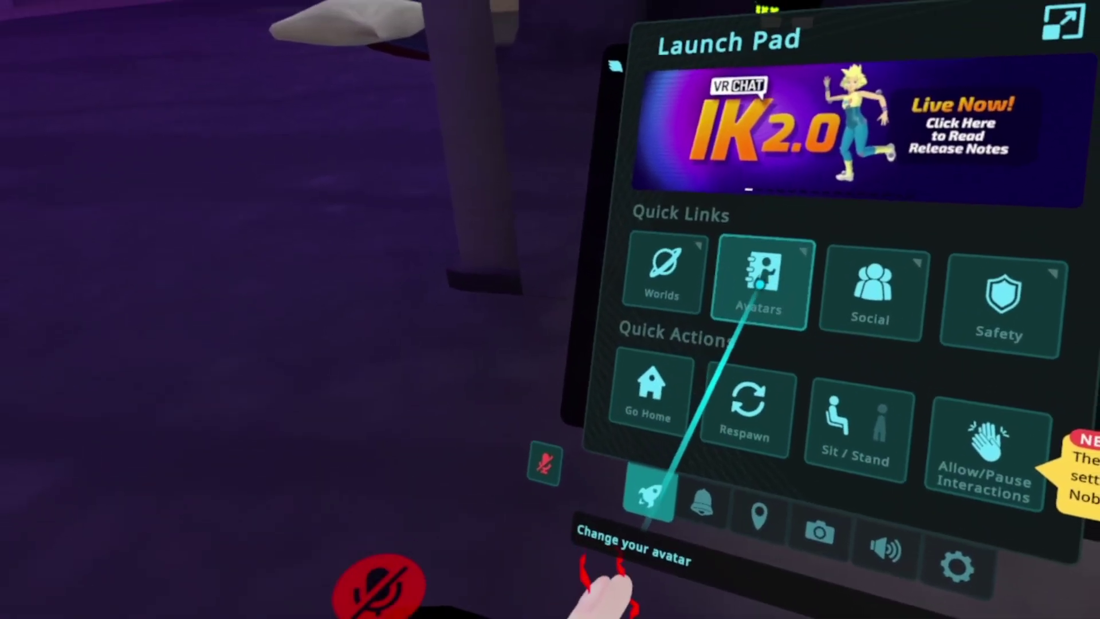
left_click(713, 286)
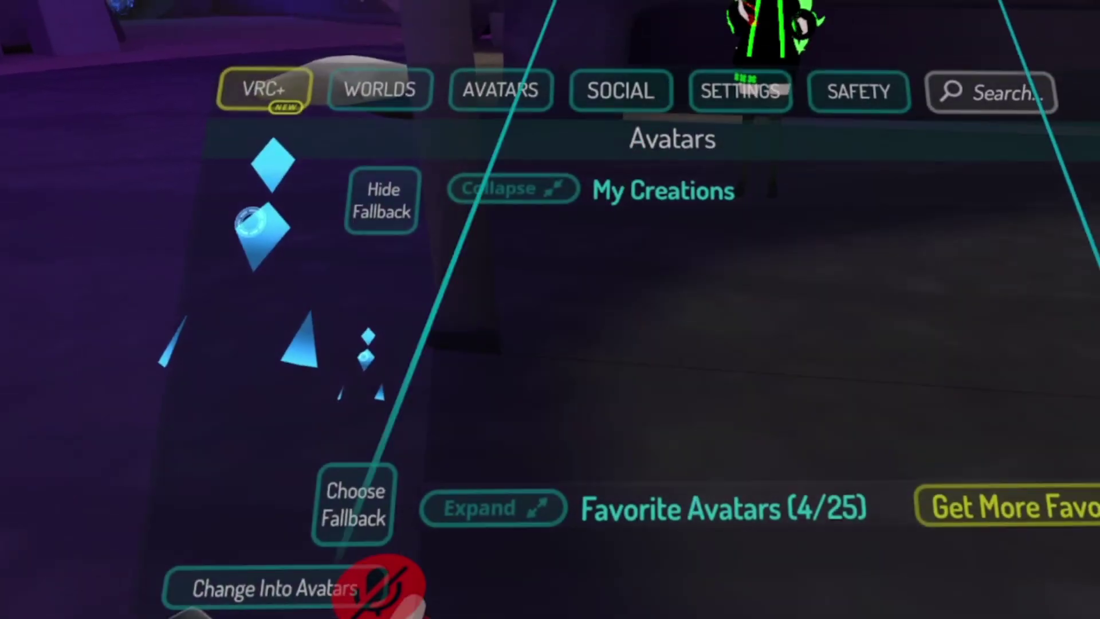